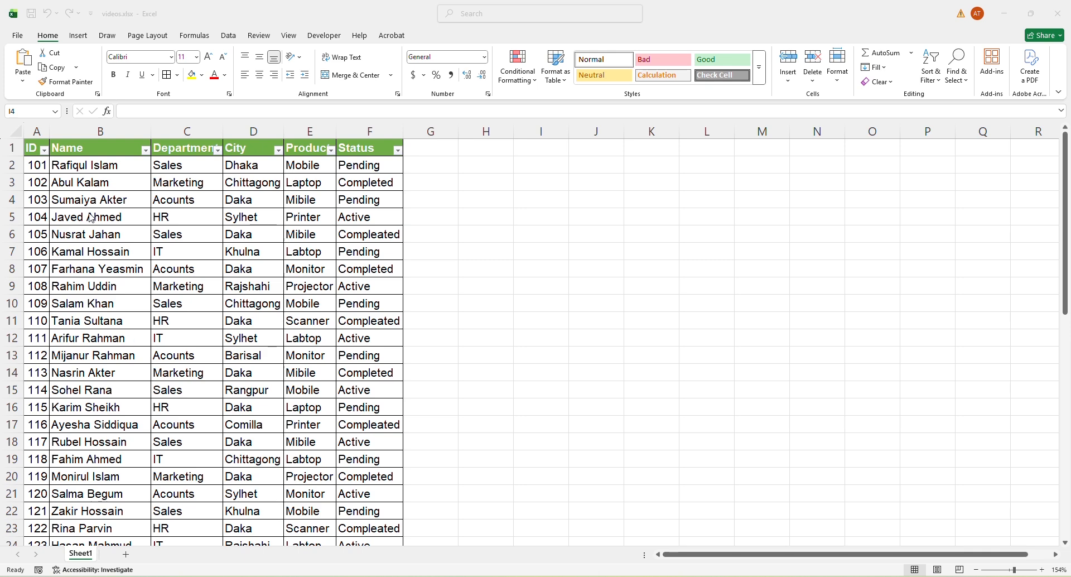
Examine the entries in the table's Name, Department, City, Product and Status columns across the records.
scroll(207, 298, "down", 4)
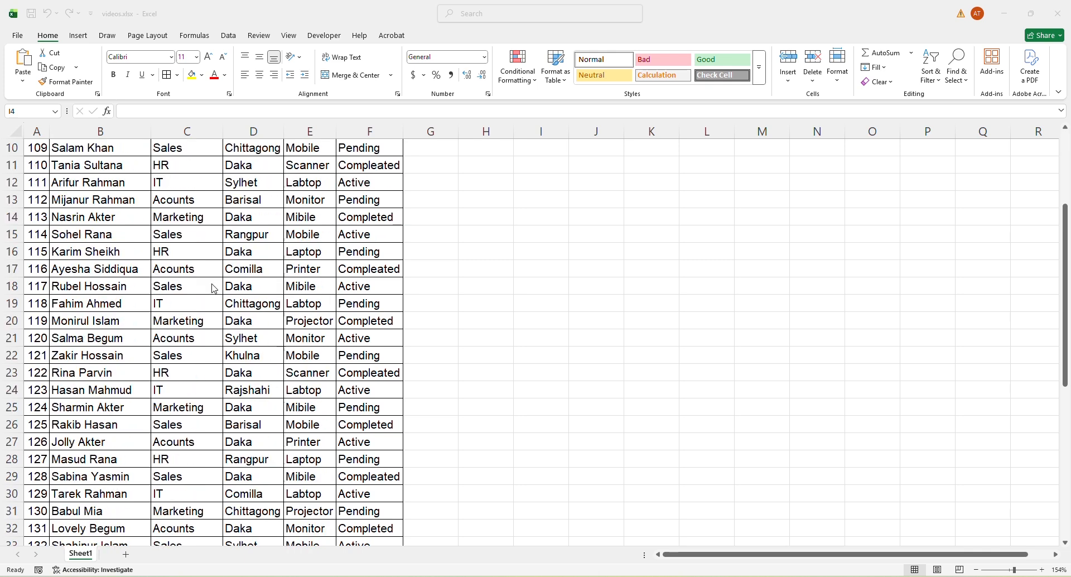
scroll(217, 284, "up", 4)
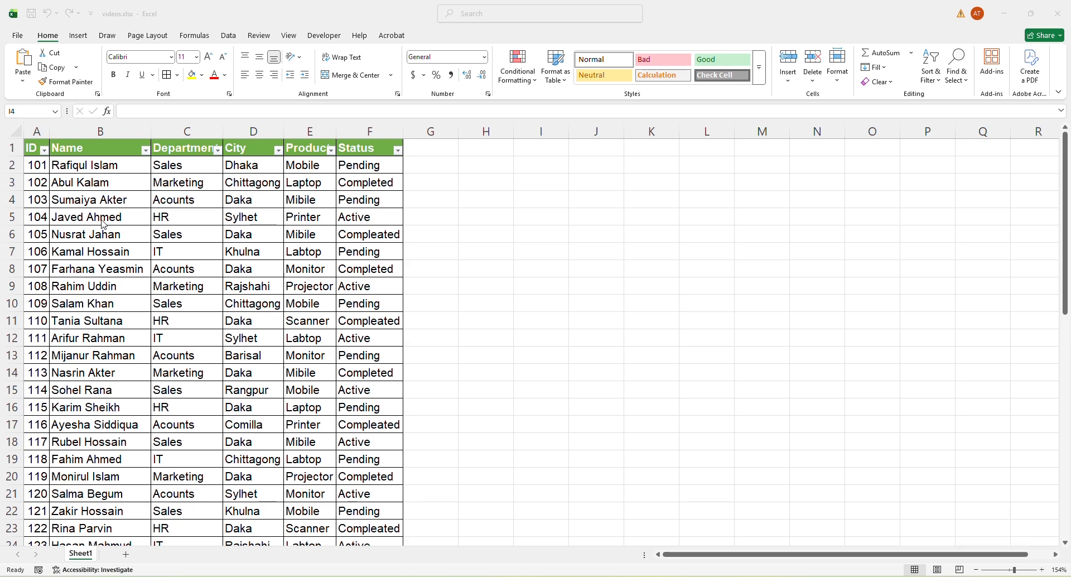
scroll(104, 225, "down", 1)
scroll(104, 224, "down", 1)
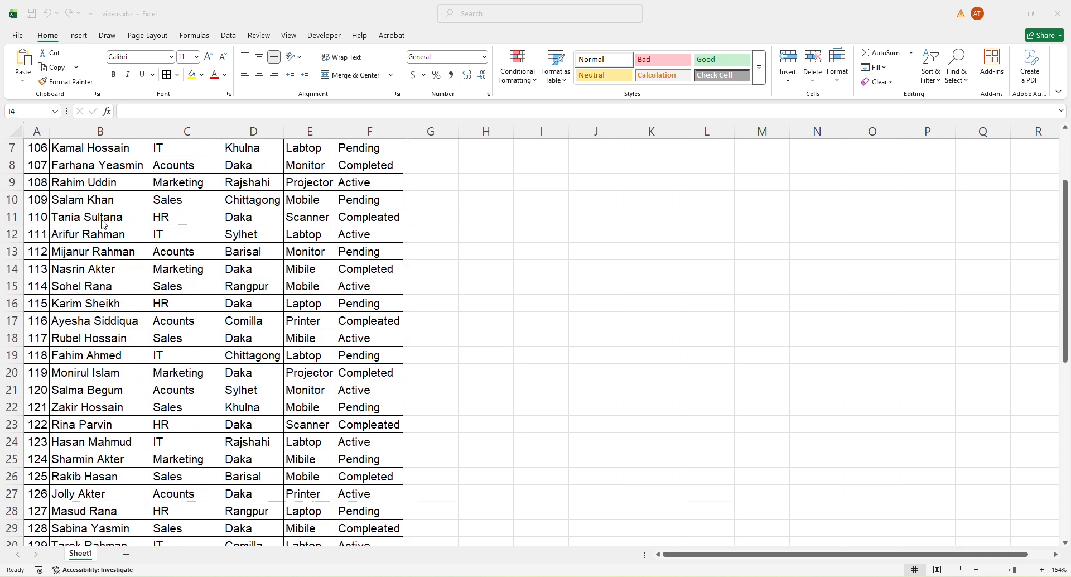
scroll(104, 225, "down", 6)
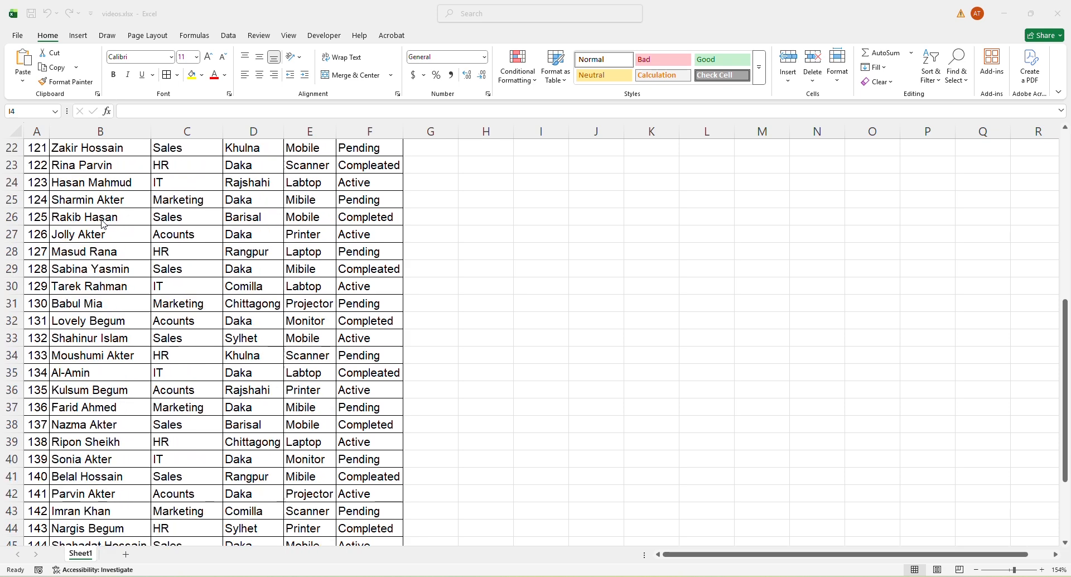
scroll(104, 225, "up", 1)
scroll(104, 225, "up", 7)
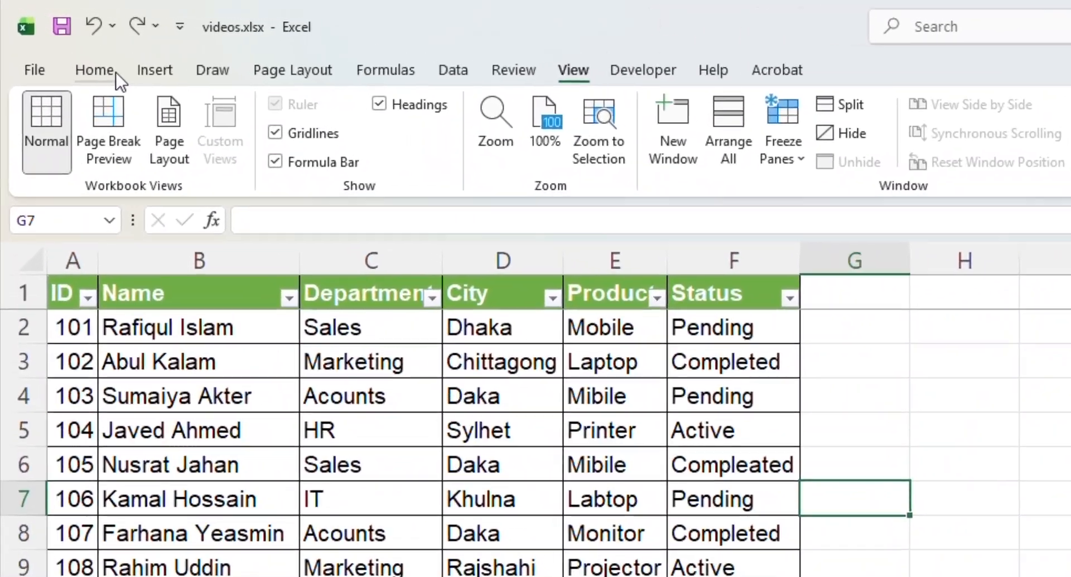
Search the sheet with Find for the surname of record 102, entered in all lowercase.
left_click(107, 74)
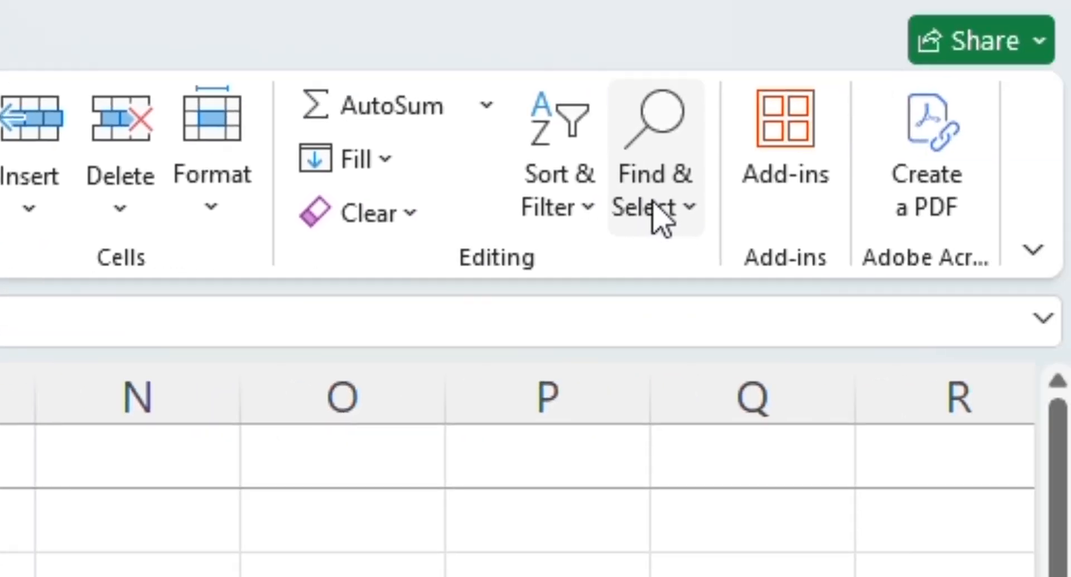
left_click(657, 212)
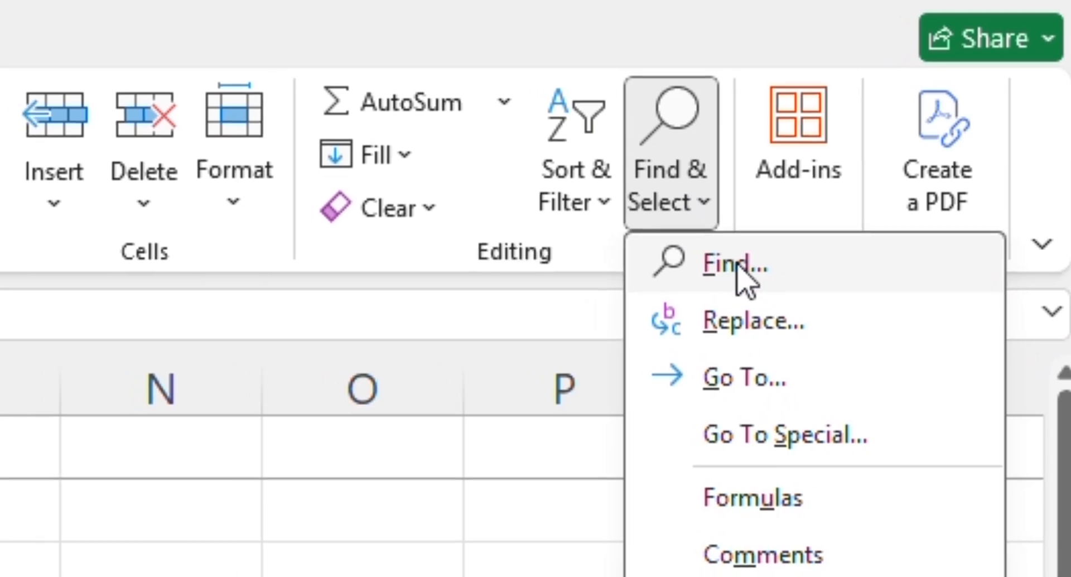
left_click(717, 273)
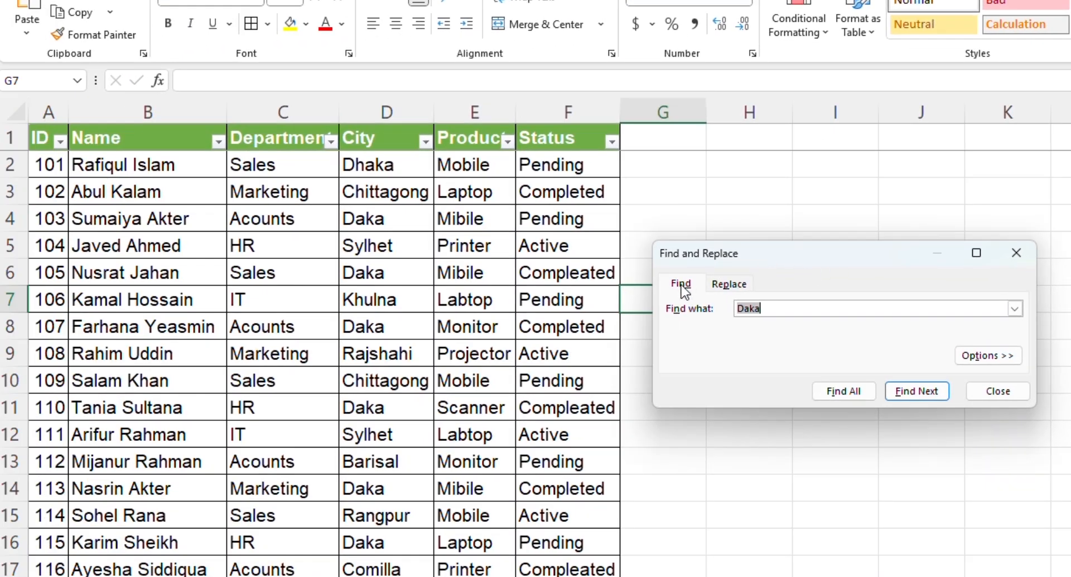
left_click_drag(768, 311, 710, 326)
key("BackSpace")
key("BackSpace")
key("BackSpace")
key("BackSpace")
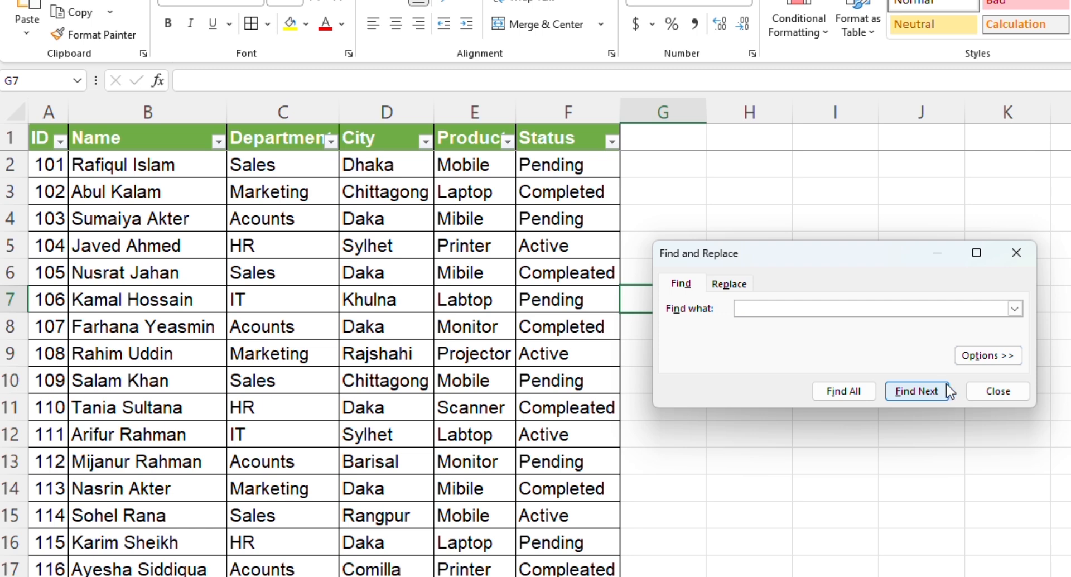
type("kalam")
left_click(918, 392)
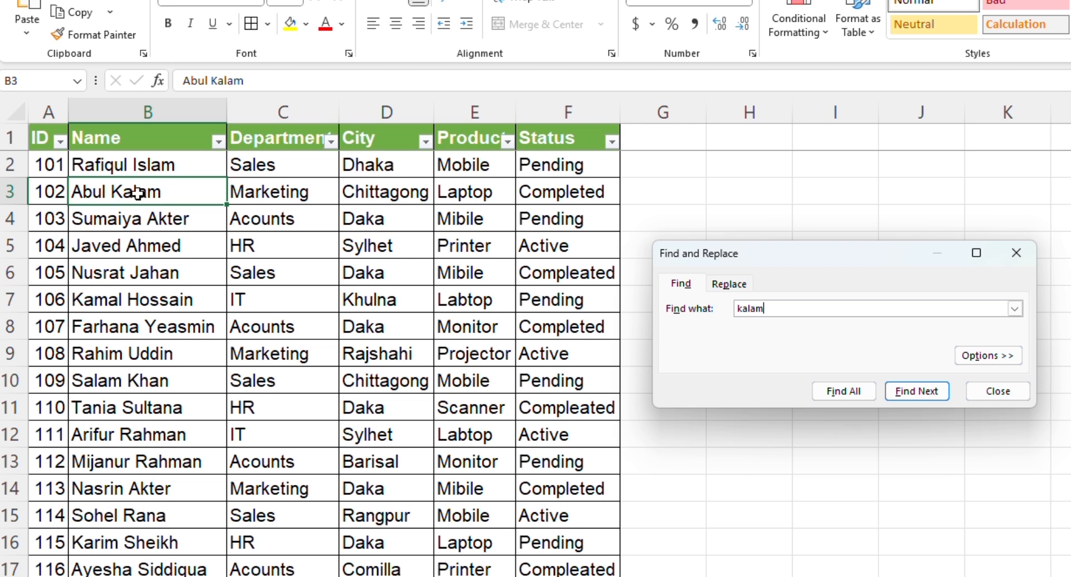
Select a Status cell elsewhere in the table and find the same lowercase surname again from there.
left_click(332, 361)
left_click(273, 273)
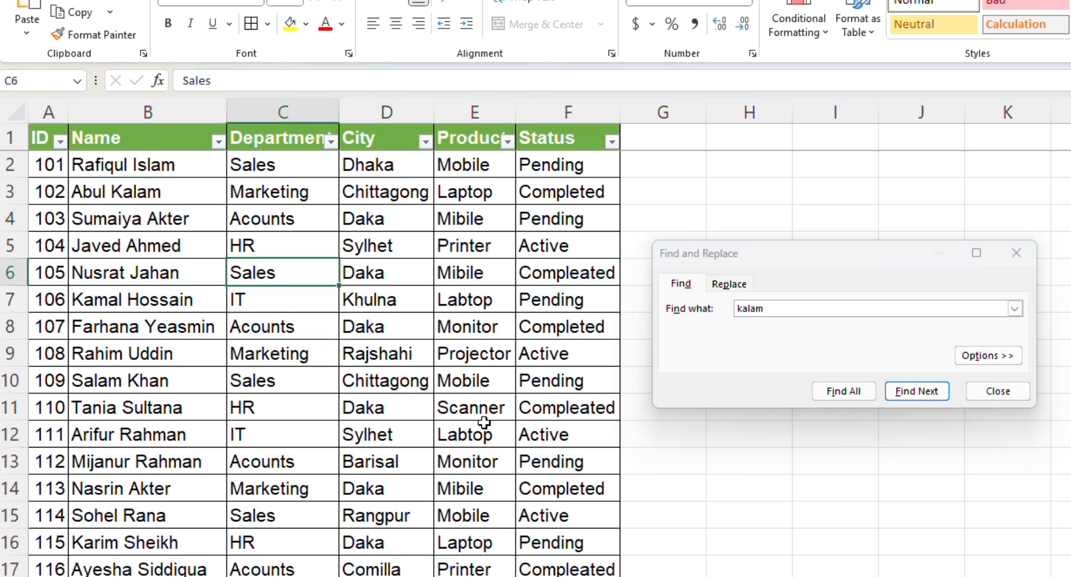
left_click(563, 435)
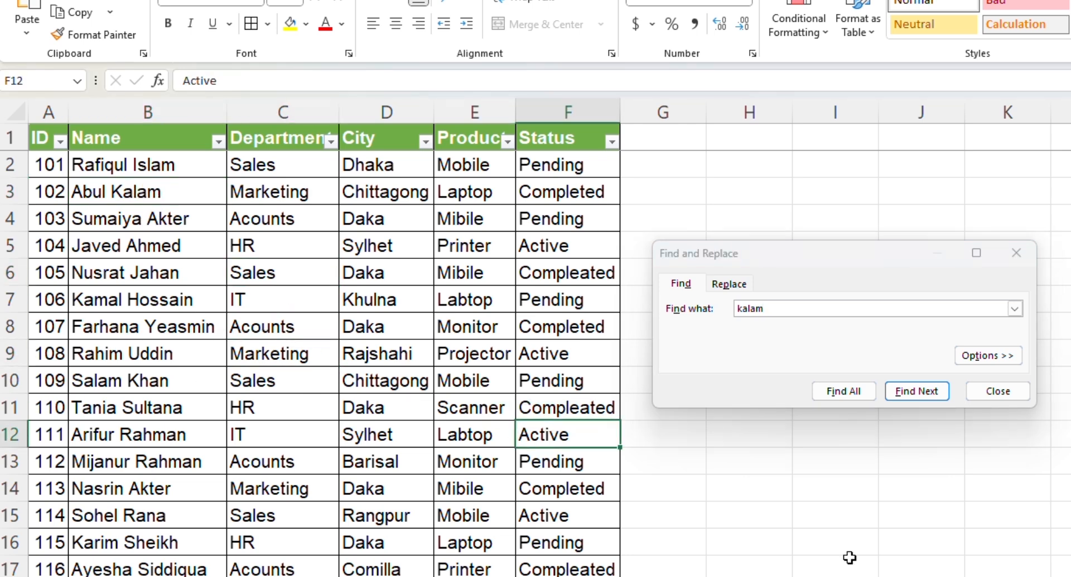
left_click(920, 392)
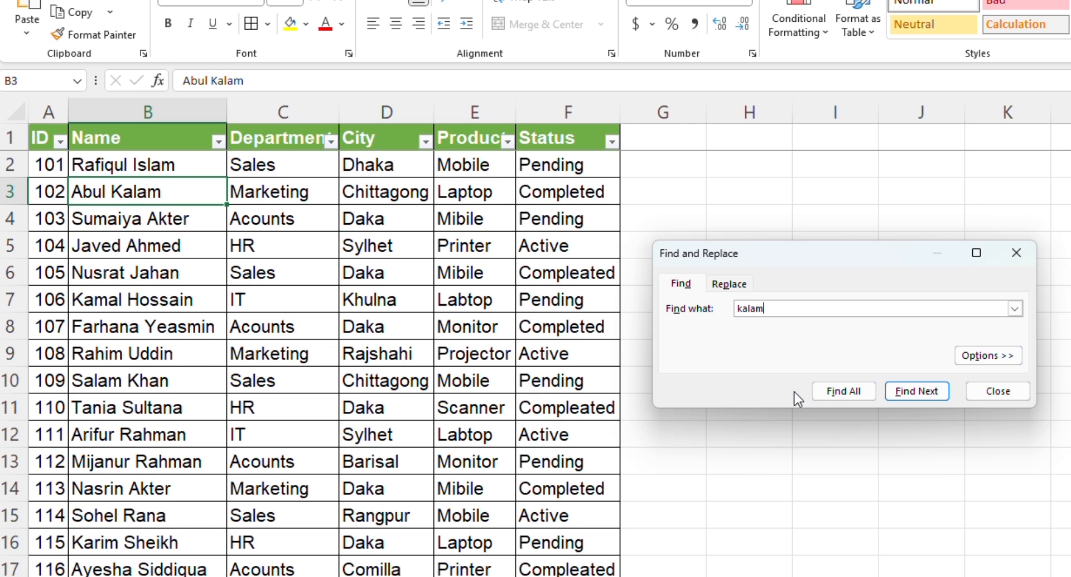
Enable Match case in the expanded search options and try to find the lowercase surname starting from an empty cell.
left_click(987, 356)
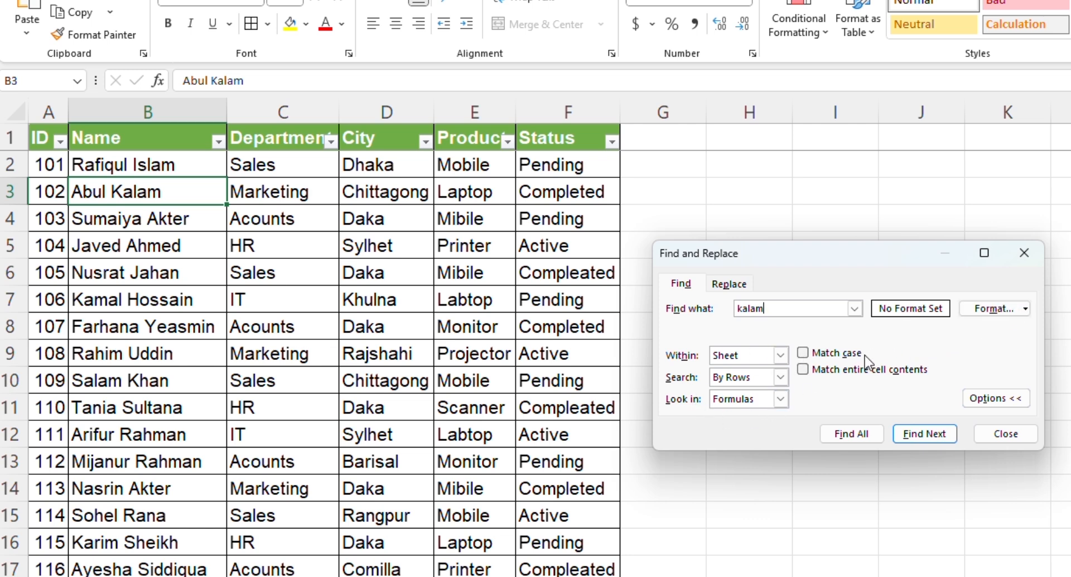
left_click(806, 355)
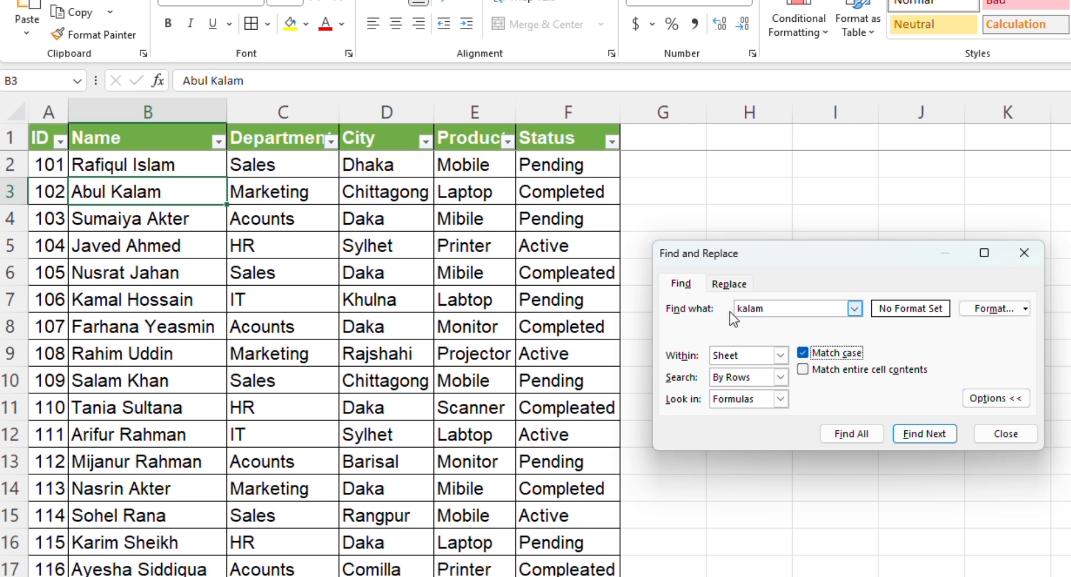
left_click(745, 311)
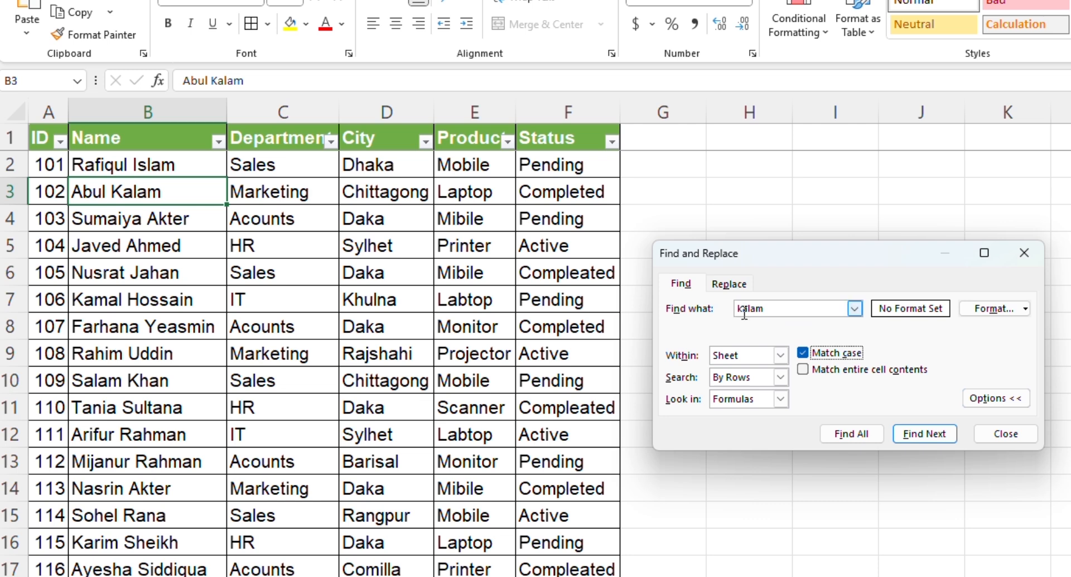
double_click(775, 310)
type("kalam")
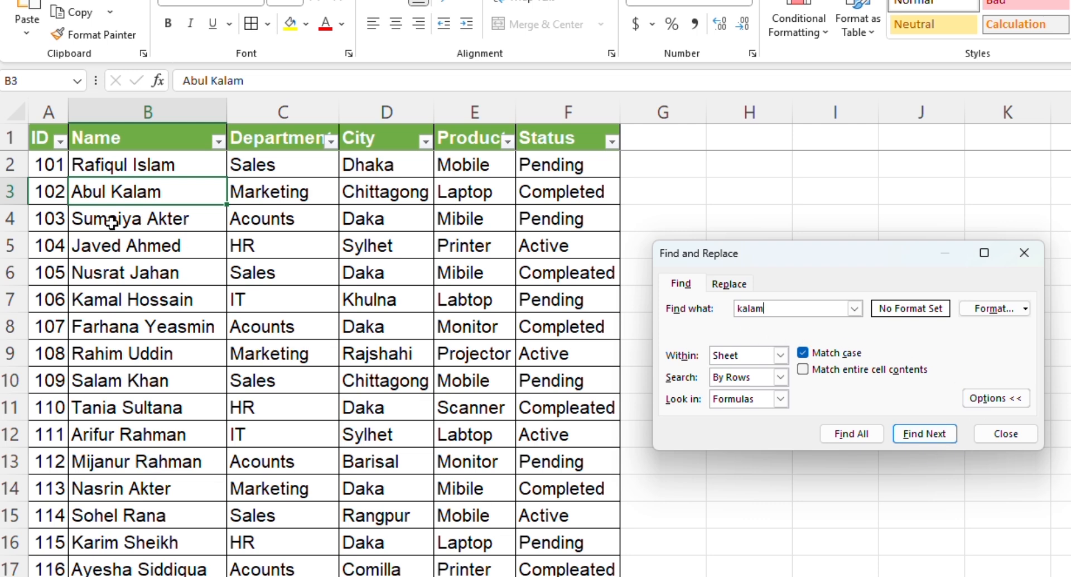
left_click(495, 331)
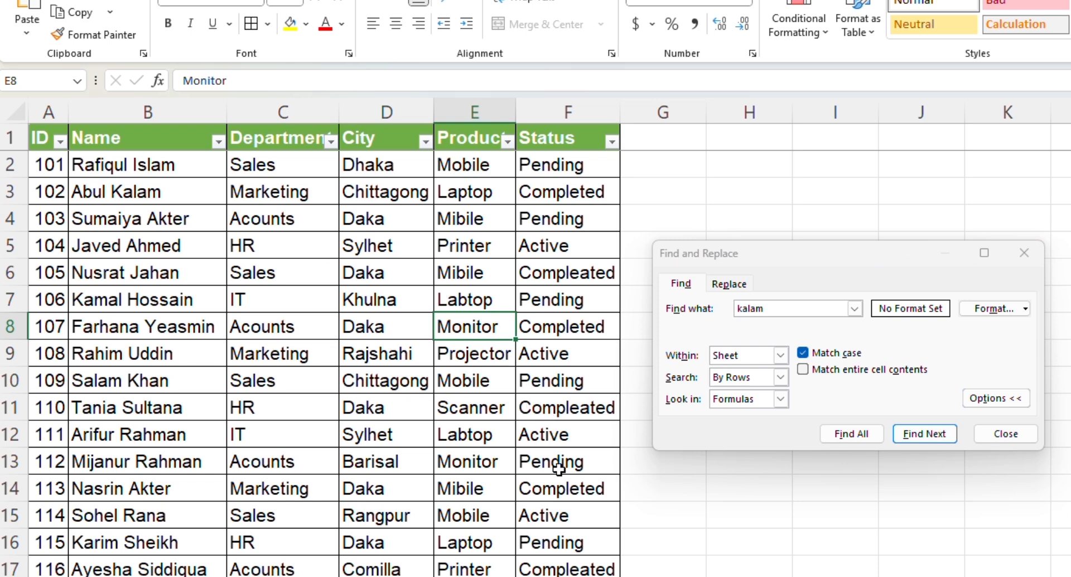
left_click(798, 460)
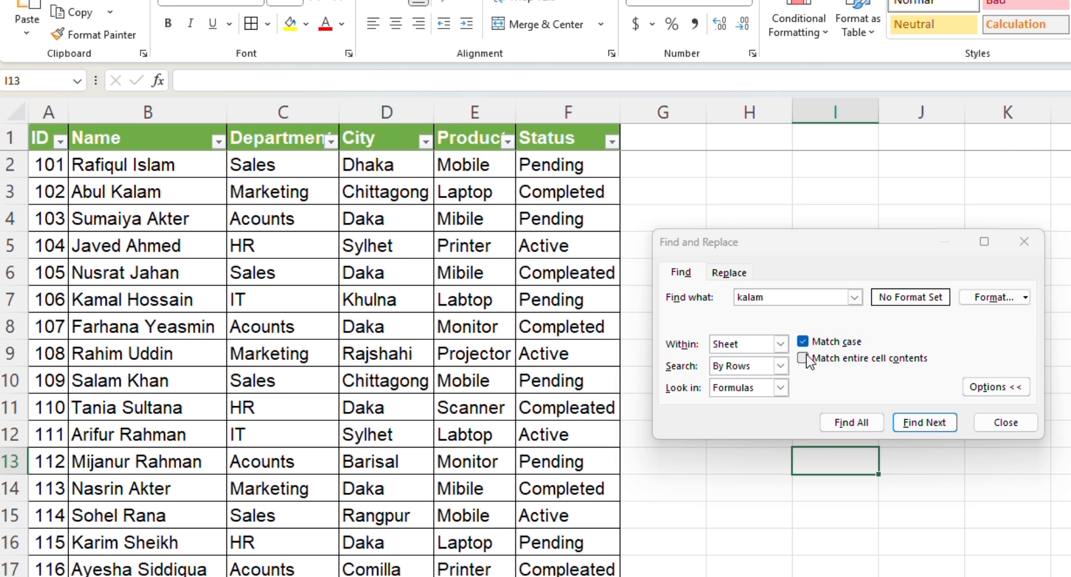
left_click(924, 423)
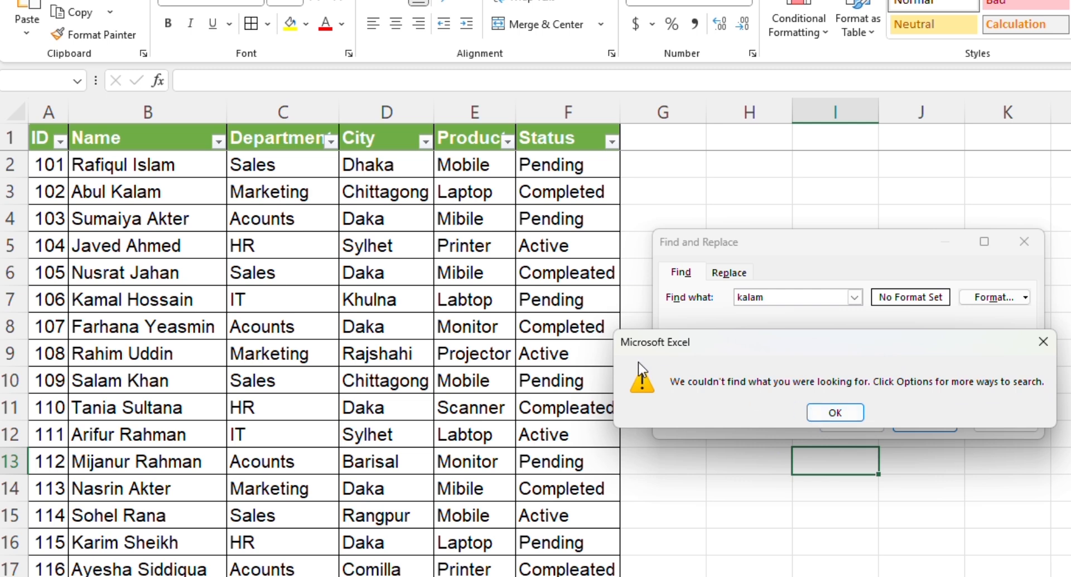
left_click(848, 413)
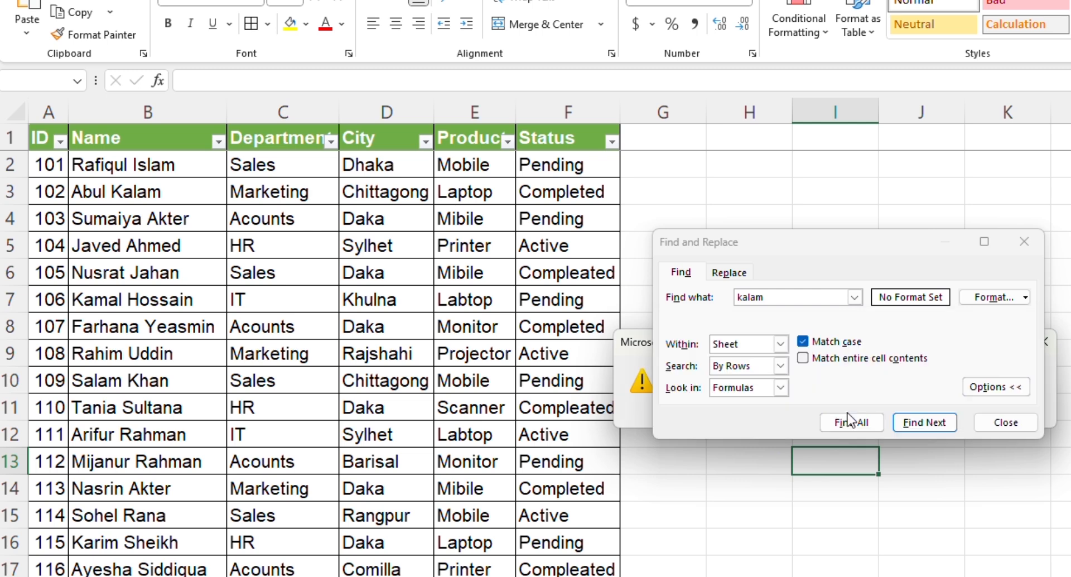
Capitalize the first letter of the searched surname and find it with case matching on.
left_click(742, 297)
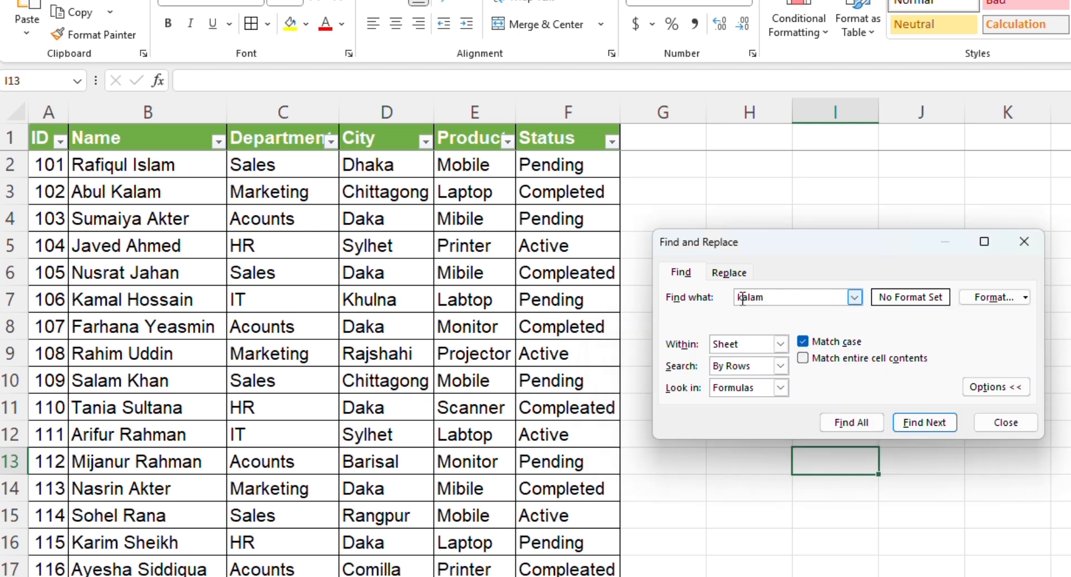
key("BackSpace")
type("K")
left_click(928, 424)
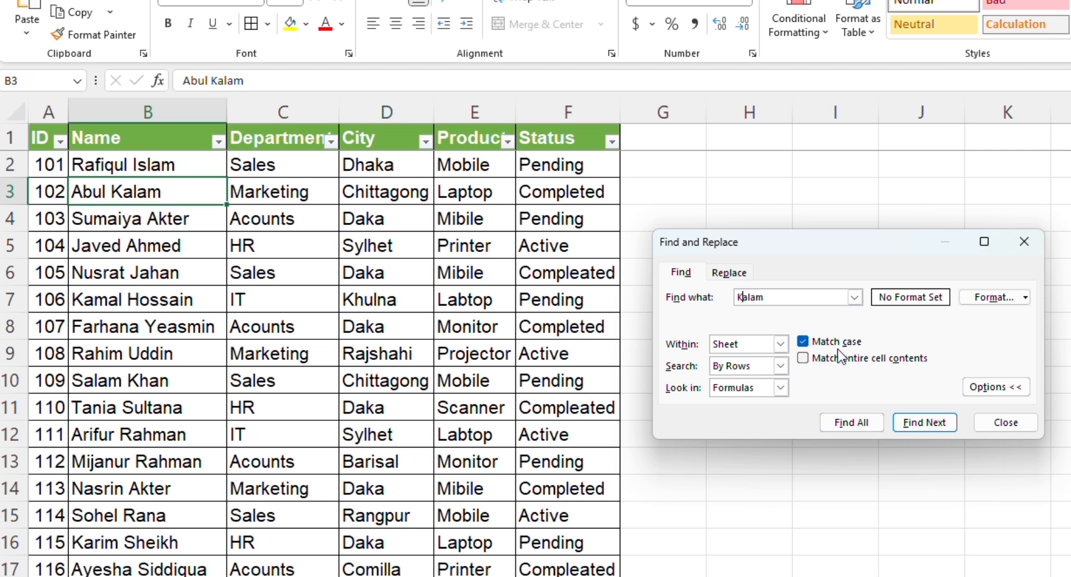
Enable Match entire cell contents, disable Match case, and try to find the surname alone starting from another cell.
left_click(778, 297)
left_click(810, 359)
left_click(810, 342)
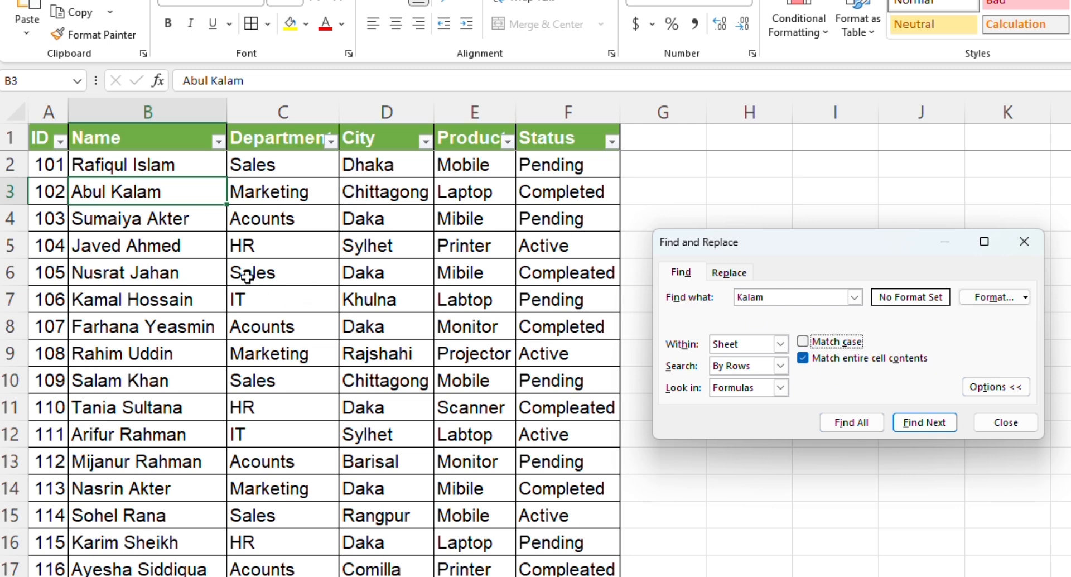
left_click(222, 275)
left_click(924, 422)
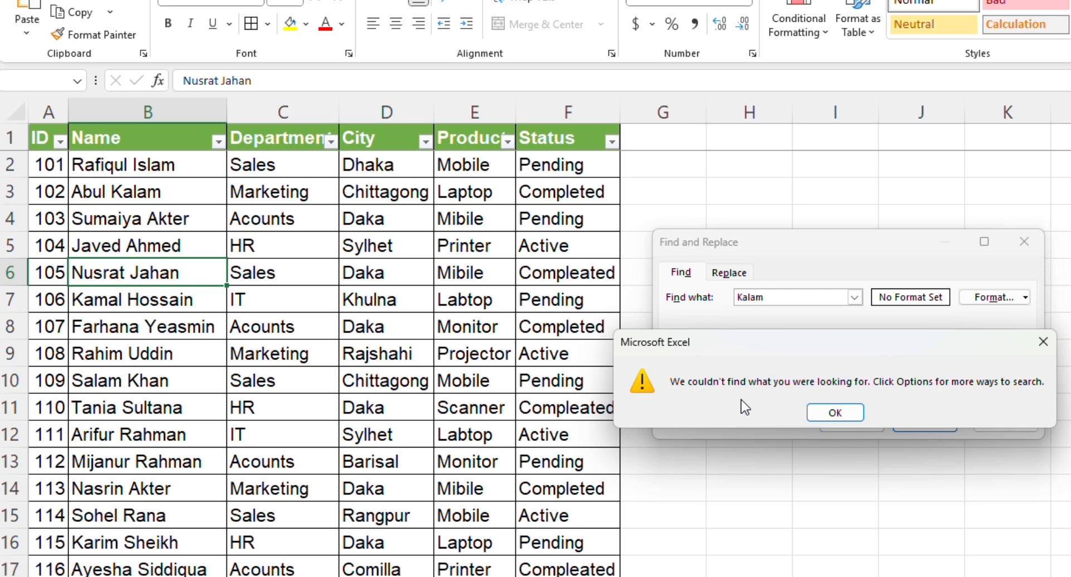
left_click(839, 415)
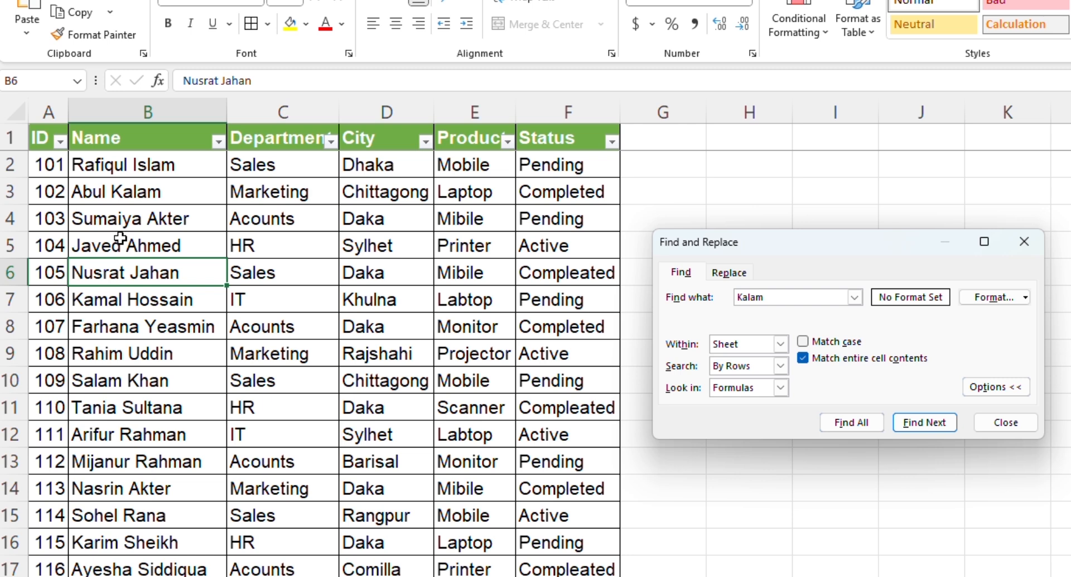
Add the first name before the surname and find the full name of record 102 with entire-cell matching on.
left_click(739, 299)
type("Abul")
left_click(938, 427)
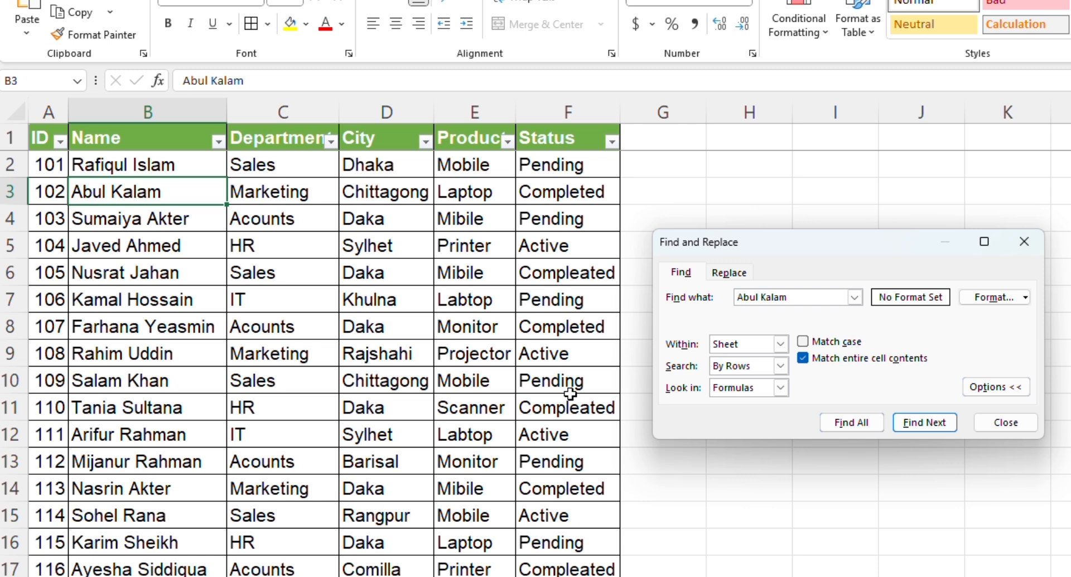
Disable Match entire cell contents, remove the surname from the search text, and search for the first name only.
left_click(803, 359)
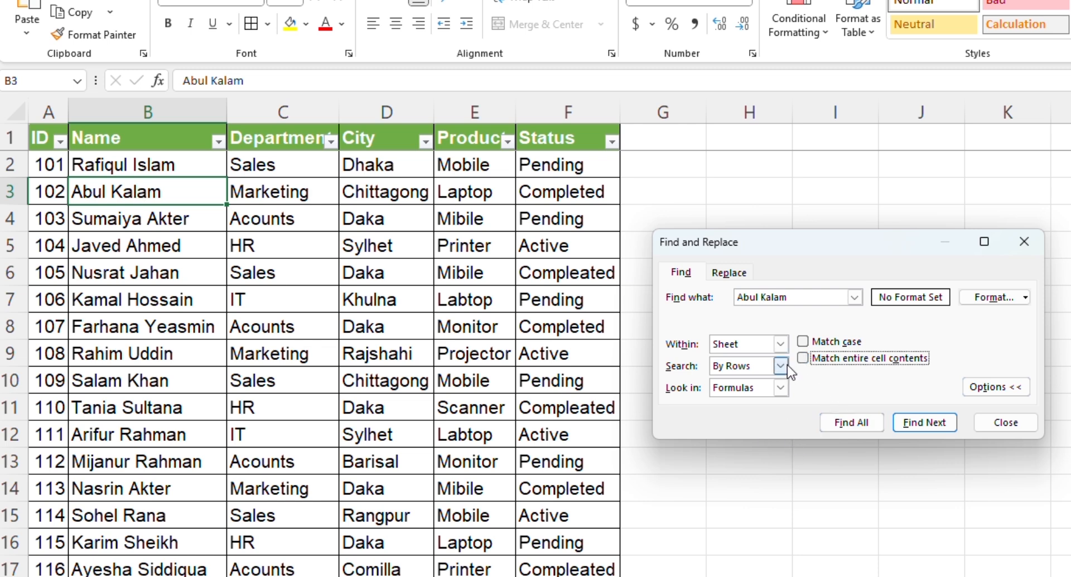
double_click(773, 297)
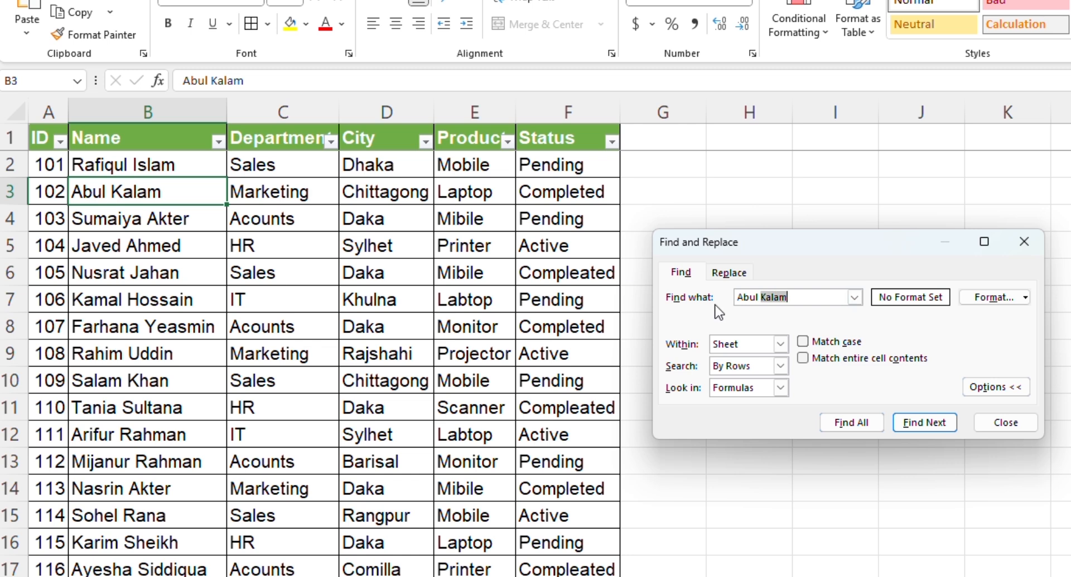
key("BackSpace")
left_click(762, 468)
left_click(926, 424)
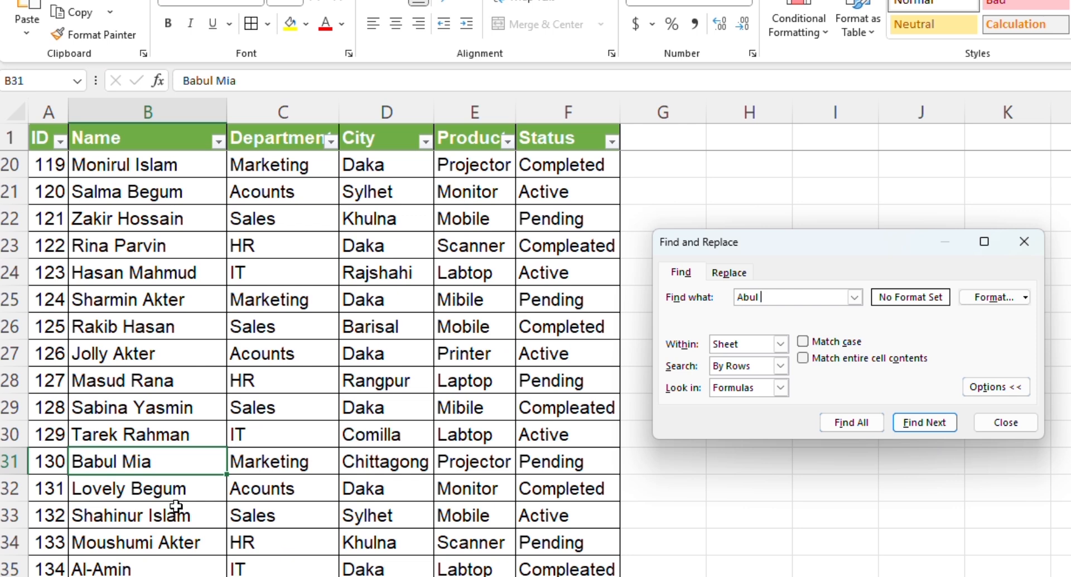
Cycle through the partial matches of the first name in the Name column with Find Next.
scroll(176, 506, "up", 6)
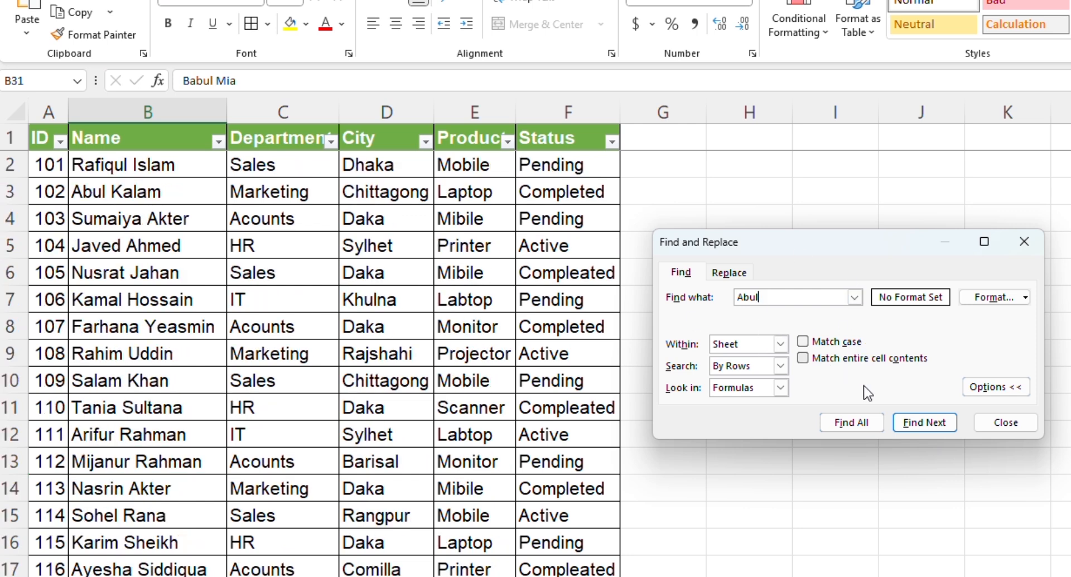
left_click(915, 427)
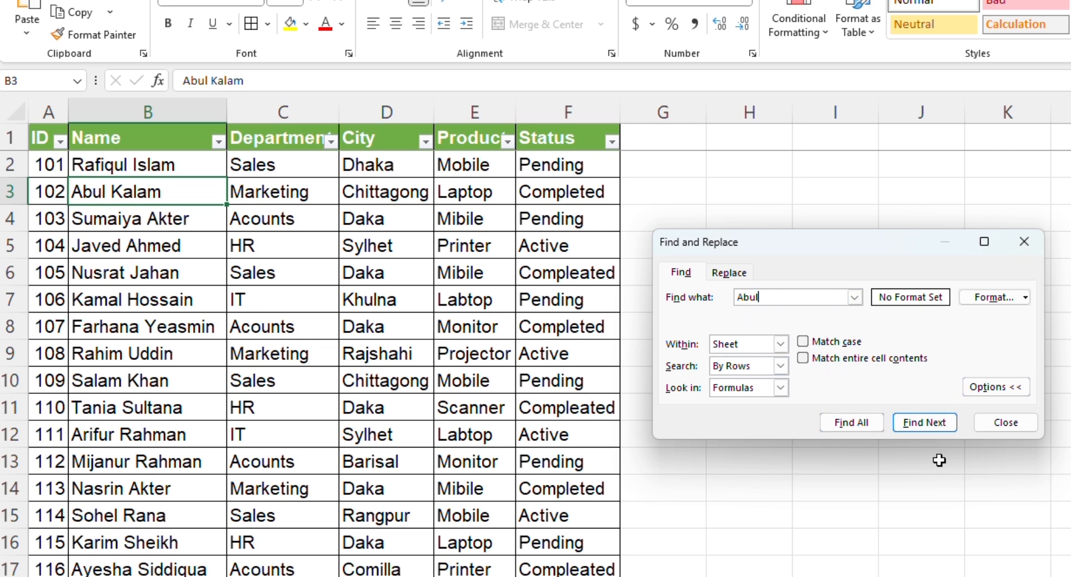
left_click(924, 424)
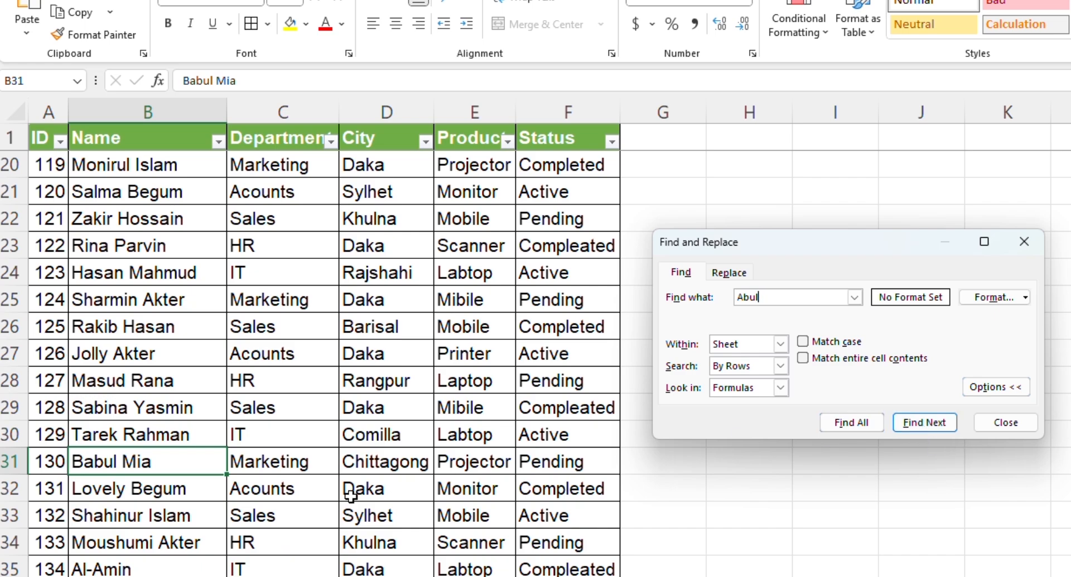
left_click(939, 429)
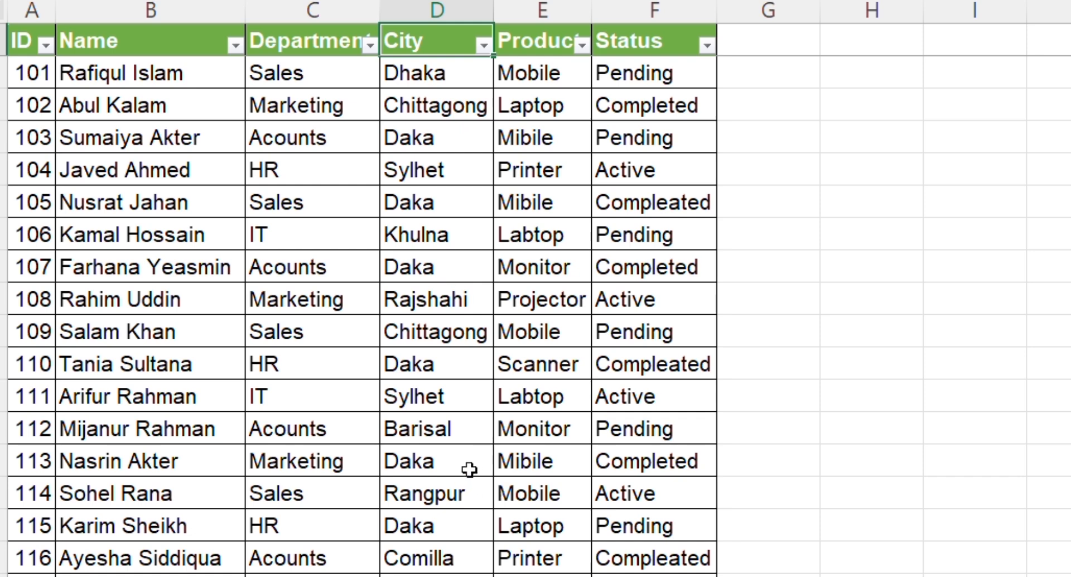
Select all City entries from record 101 down to the last record of the table, without the header.
left_click_drag(439, 134, 419, 575)
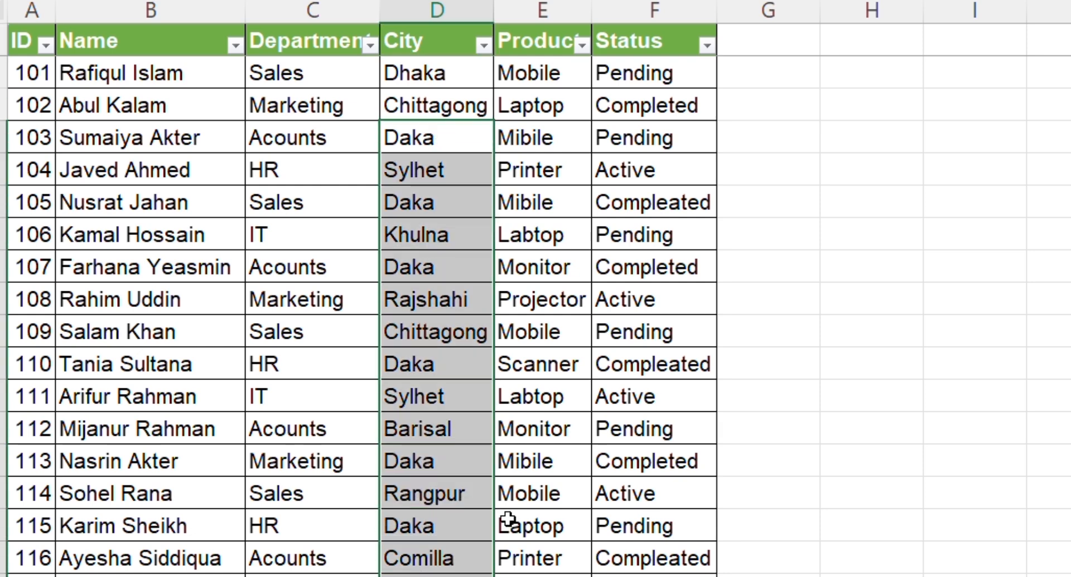
left_click(895, 396)
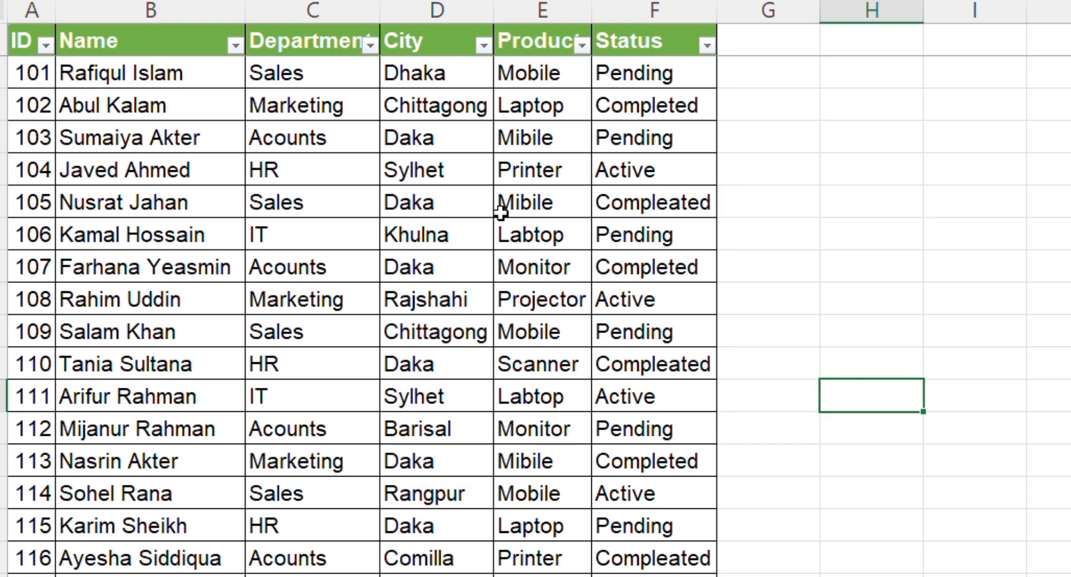
left_click(439, 79)
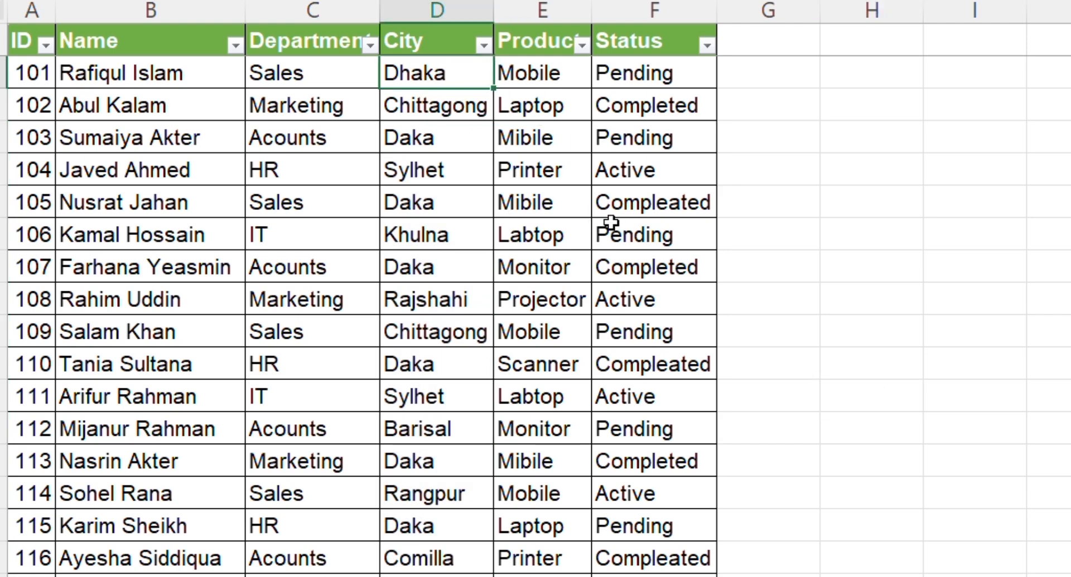
left_click_drag(451, 65, 457, 304)
left_click(453, 78)
key("ctrl+shift+Down")
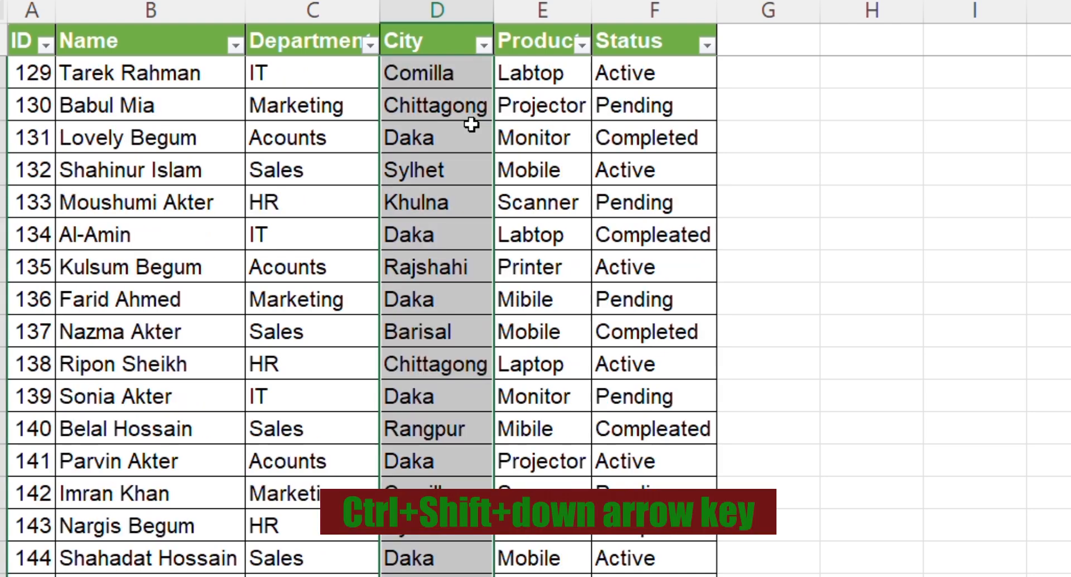
scroll(450, 220, "down", 3)
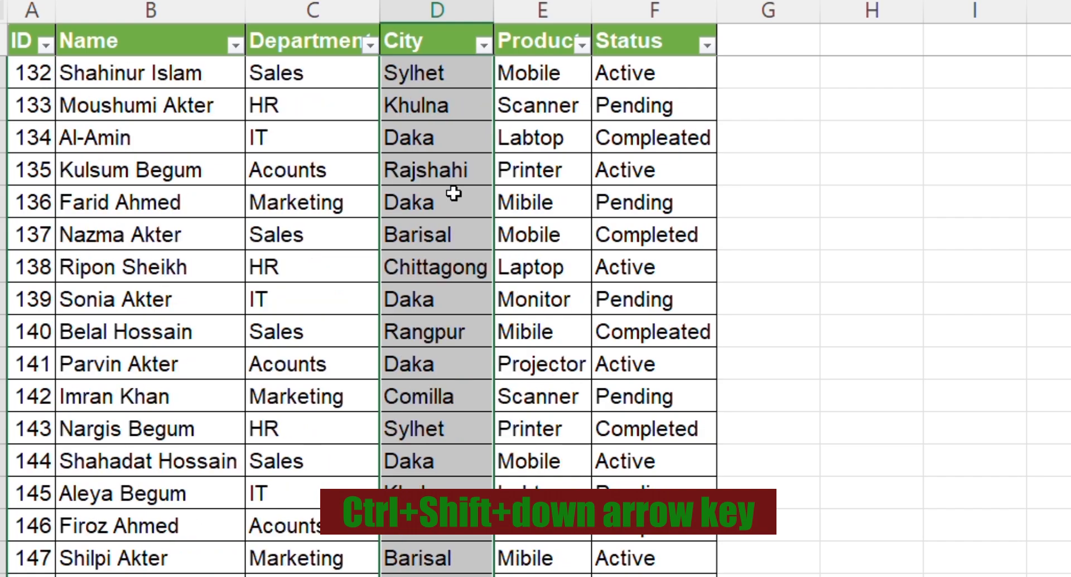
scroll(475, 287, "up", 1)
scroll(474, 287, "up", 11)
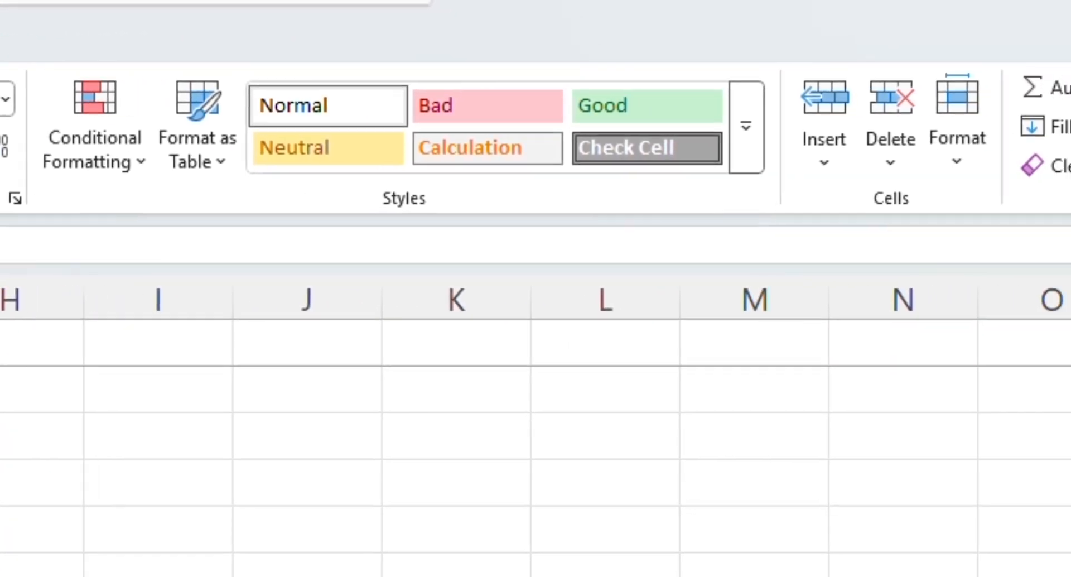
left_click(1070, 170)
left_click(775, 159)
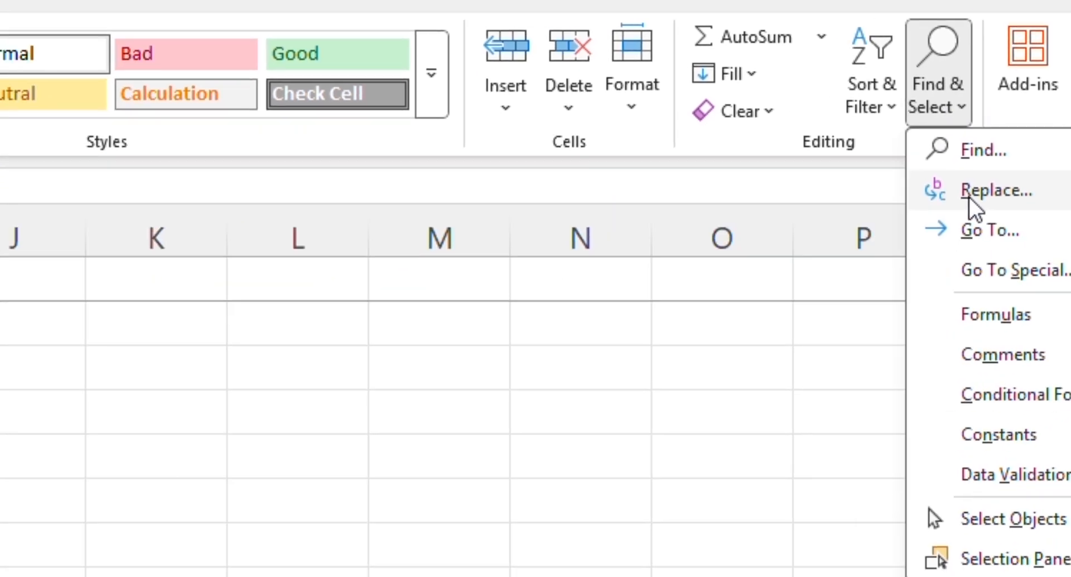
left_click(800, 249)
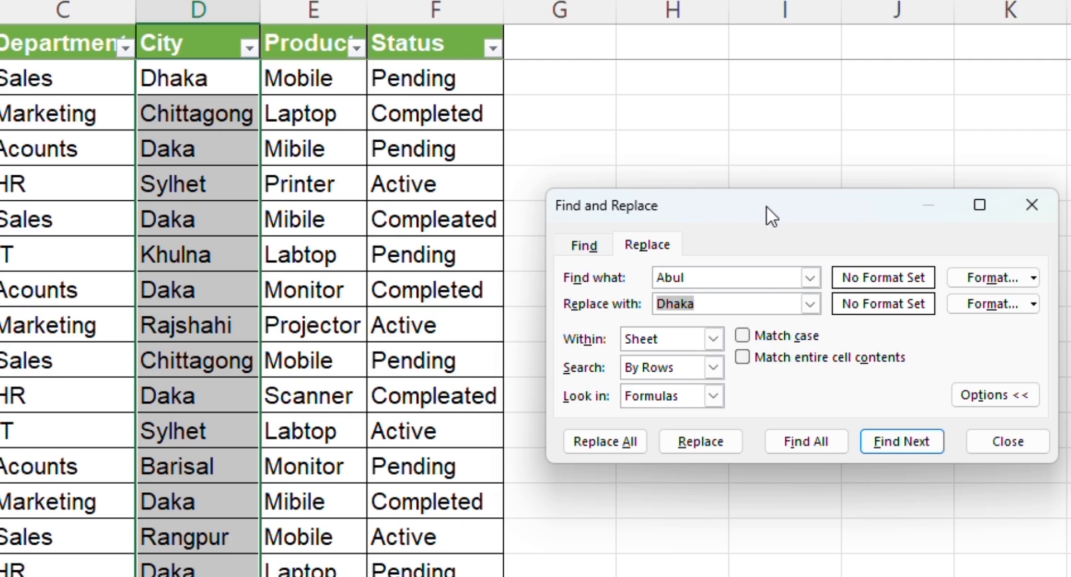
left_click_drag(767, 206, 740, 146)
left_click(999, 144)
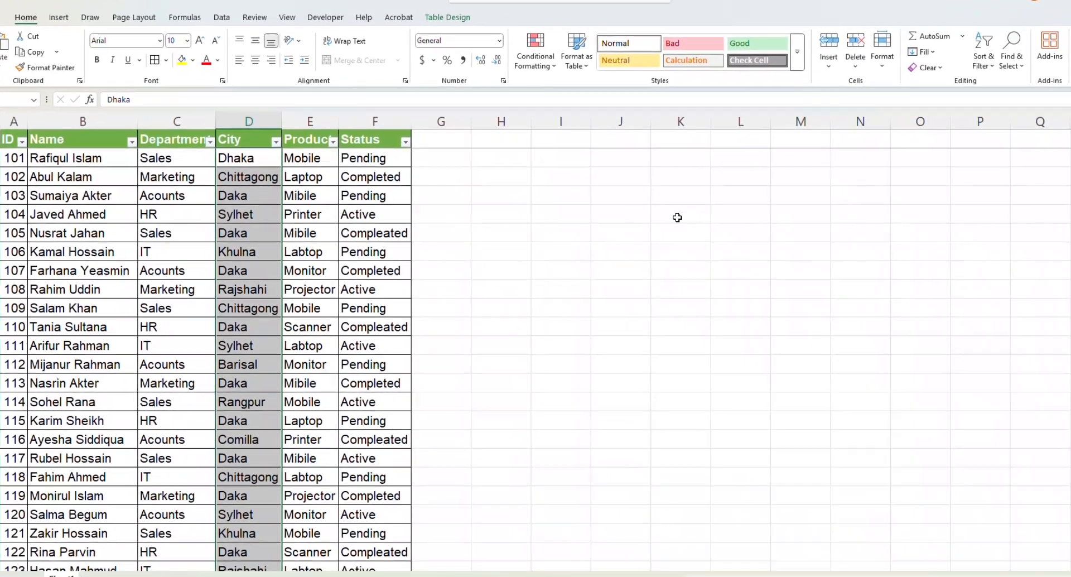
Open Find and Replace for replacing, collapse its options, and set the search text to Daka and the replacement text to Dhaka.
key("ctrl+h")
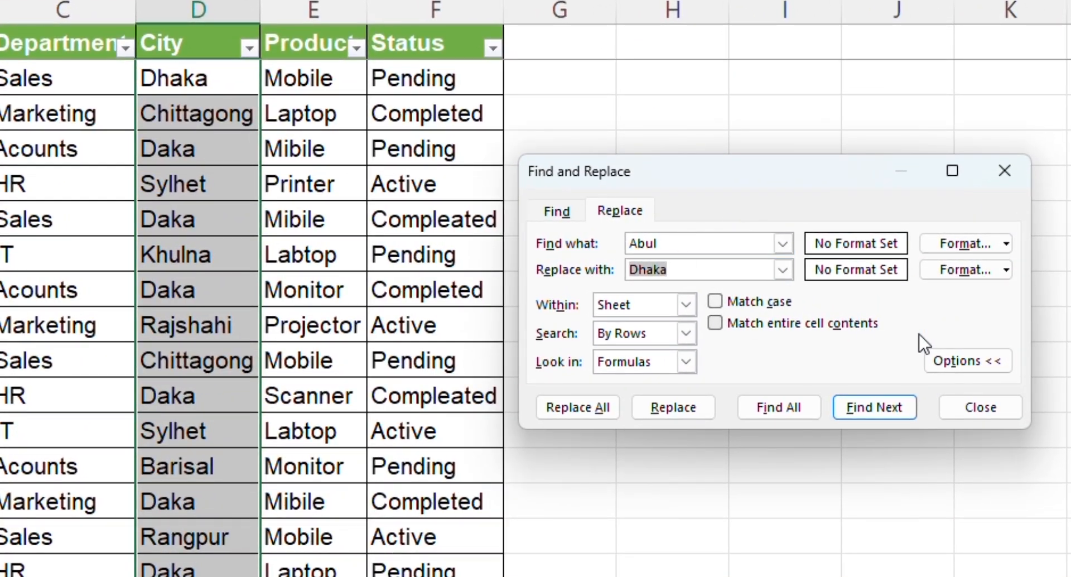
left_click(982, 362)
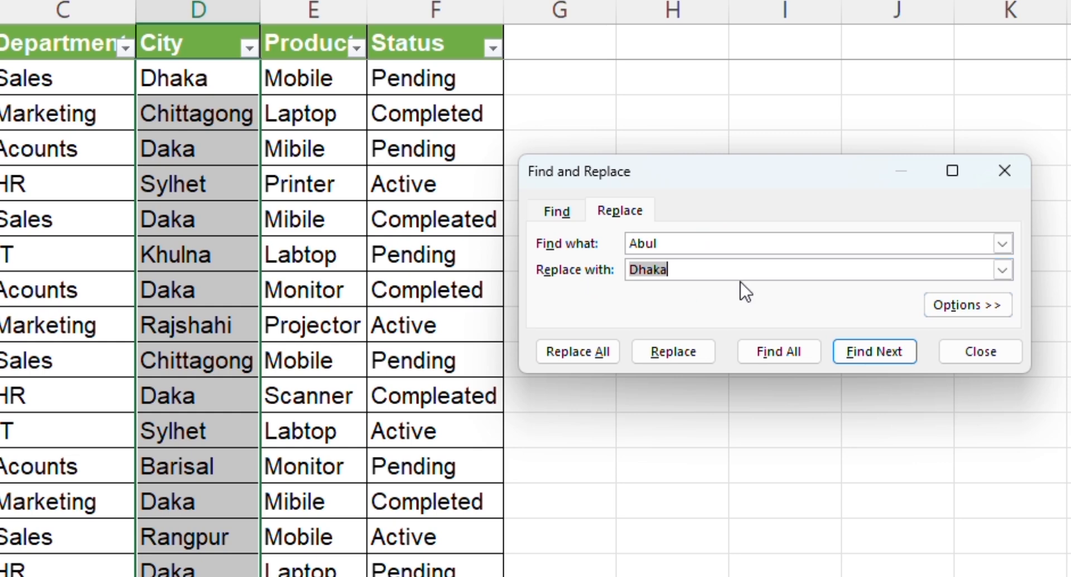
left_click(676, 243)
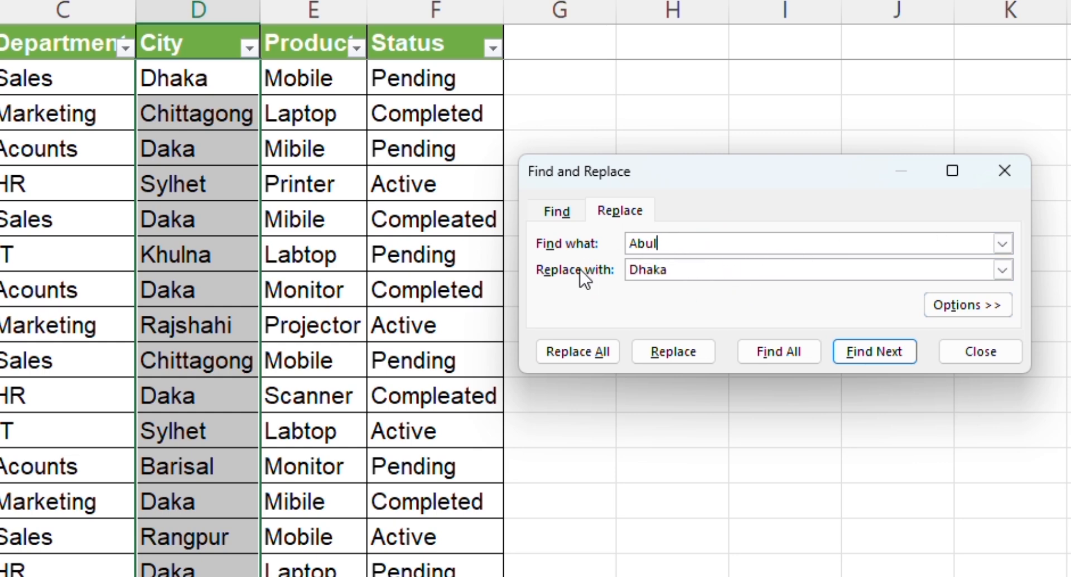
key("BackSpace")
key("BackSpace")
key("Tab")
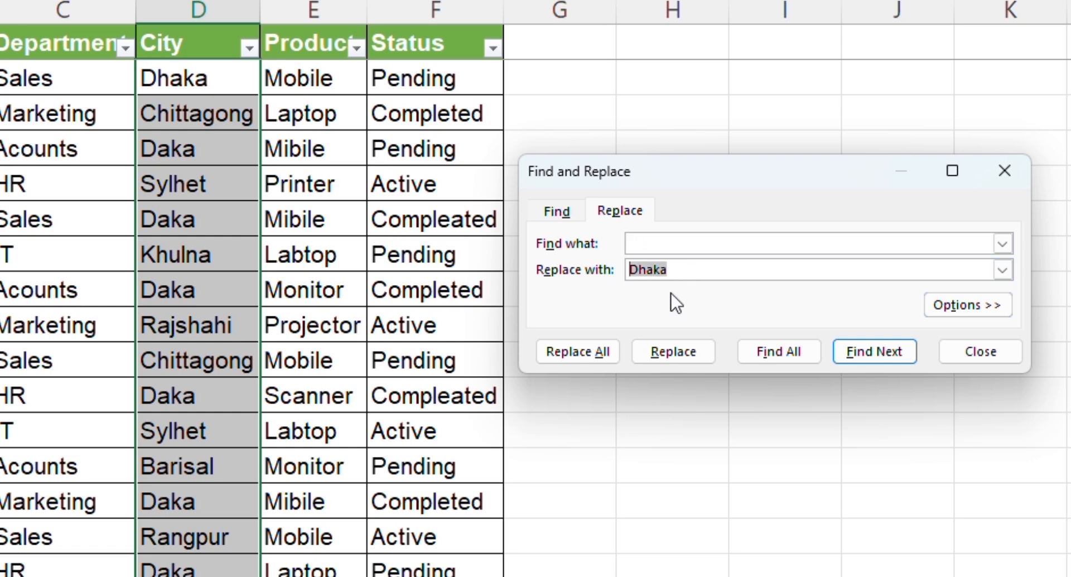
key("BackSpace")
left_click(667, 243)
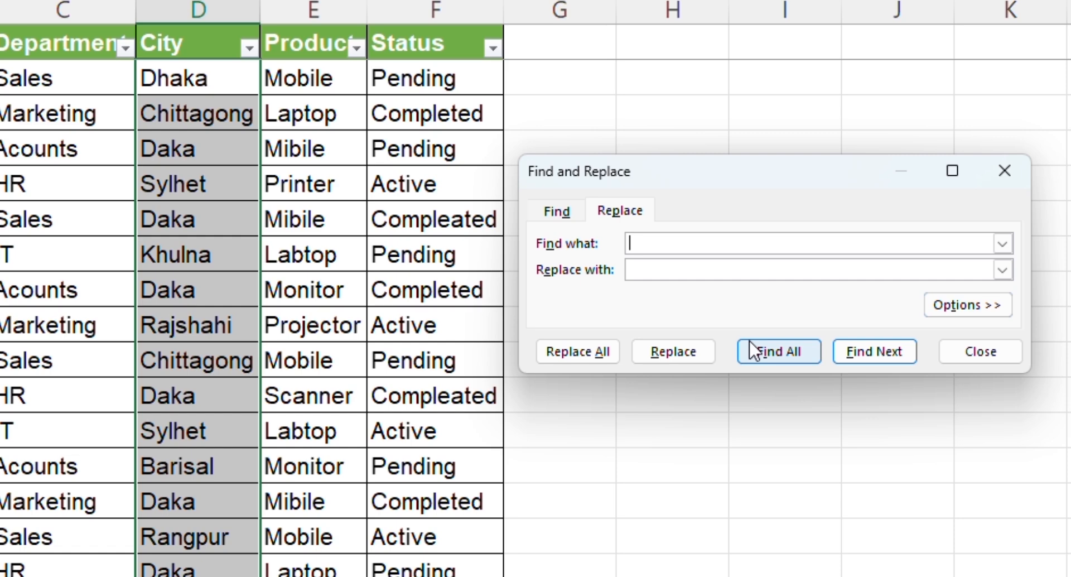
type("Daka")
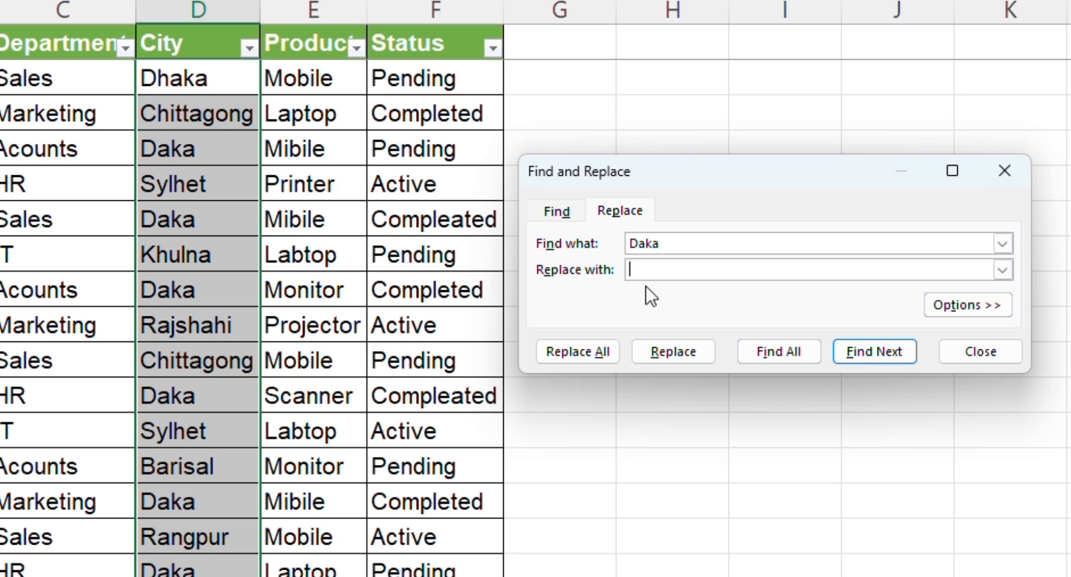
type("Dhaka")
Replace every Daka with Dhaka in the selected City cells, check the column, and close Find and Replace.
scroll(239, 387, "down", 4)
scroll(234, 395, "up", 4)
scroll(210, 347, "down", 3)
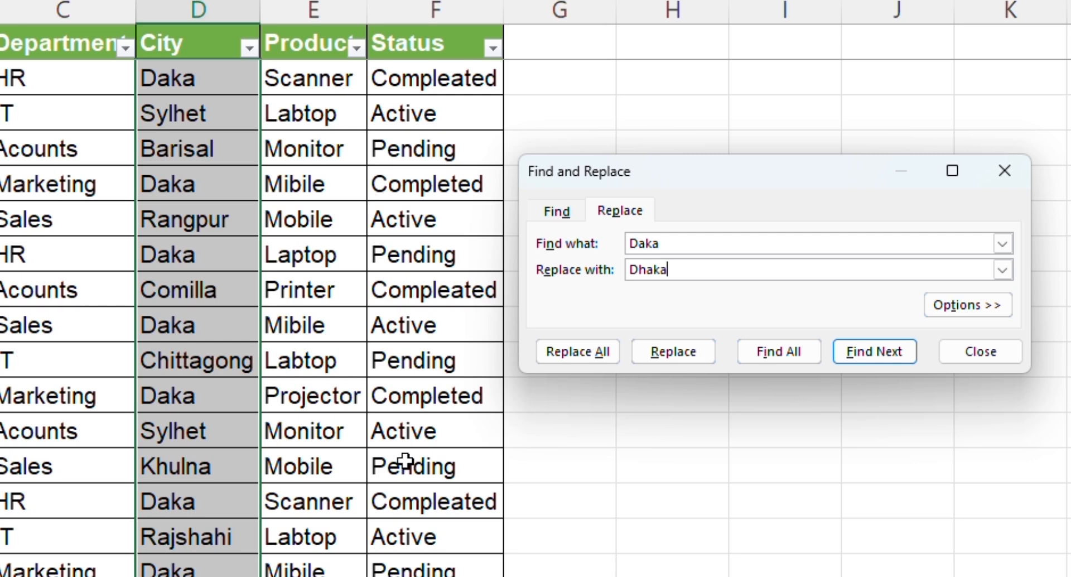
scroll(405, 462, "up", 3)
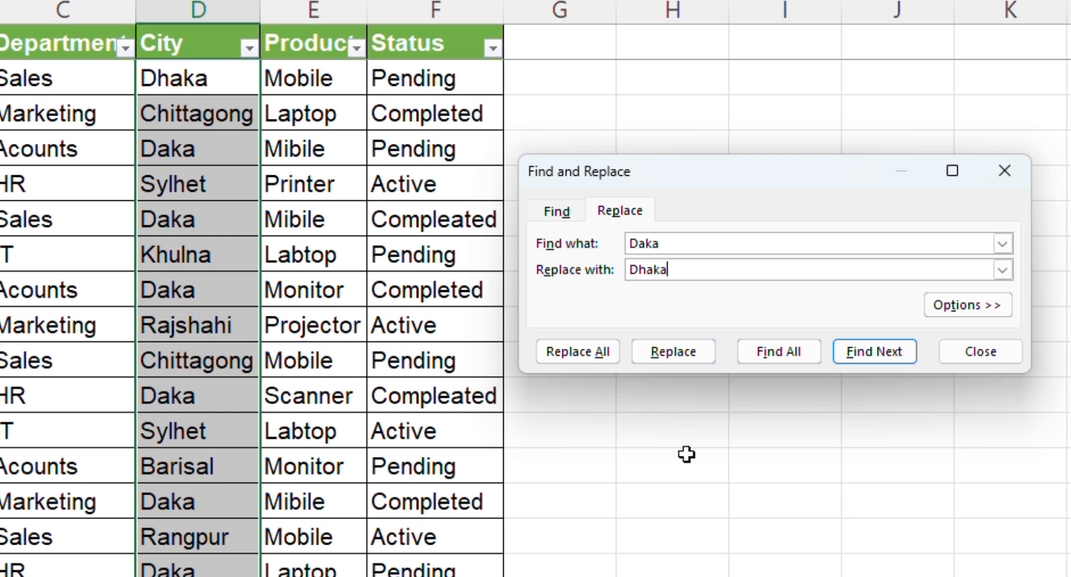
left_click(589, 357)
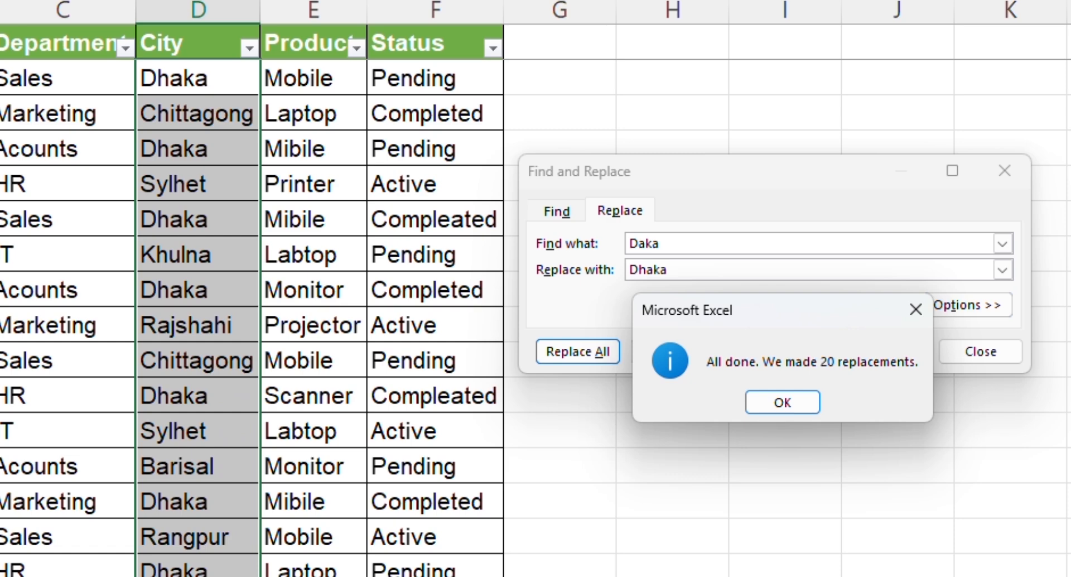
left_click(784, 402)
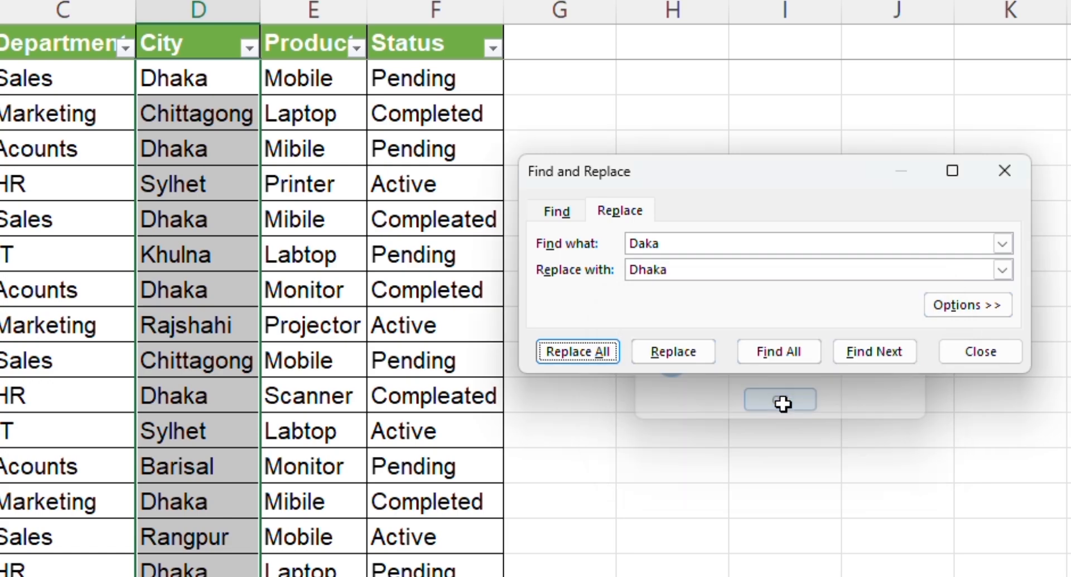
scroll(318, 444, "down", 4)
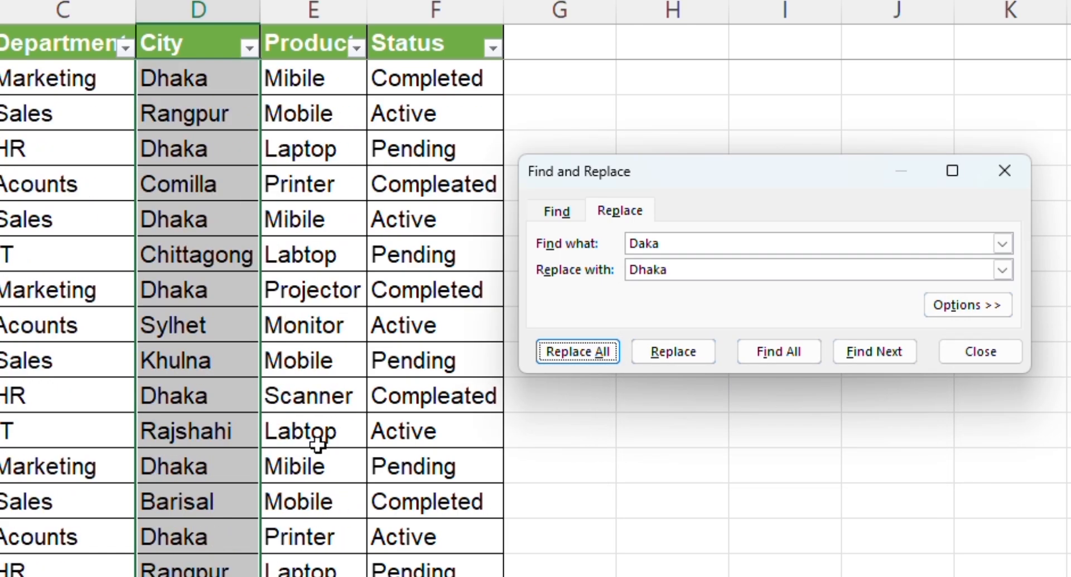
scroll(318, 444, "down", 7)
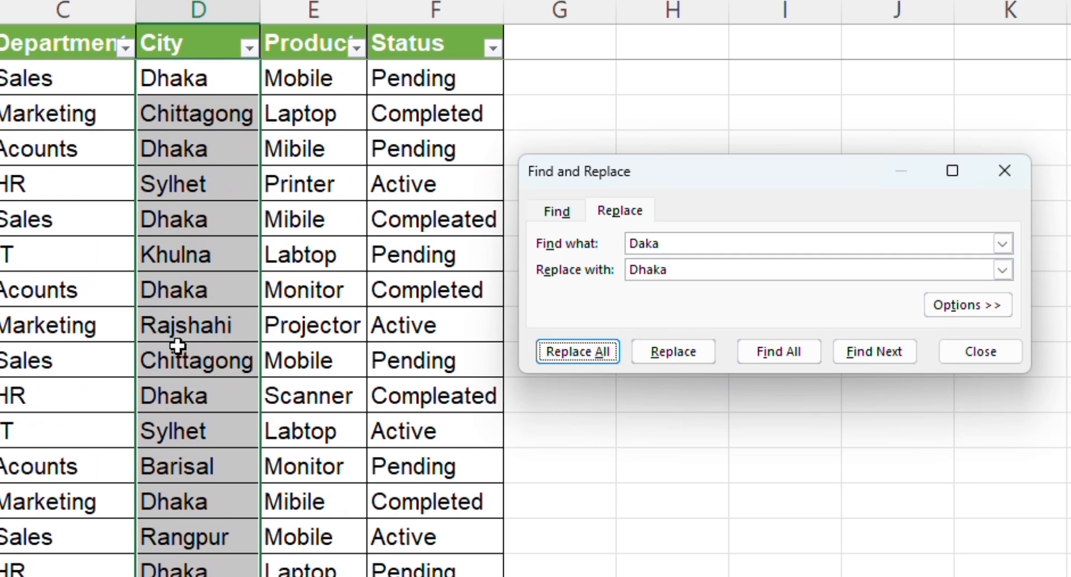
scroll(177, 347, "down", 10)
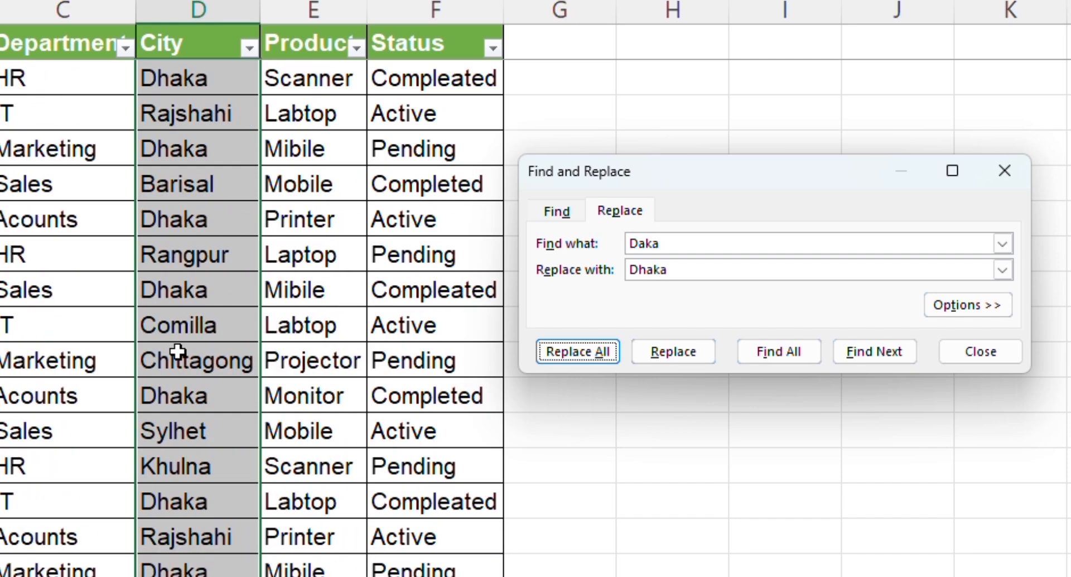
scroll(177, 350, "down", 3)
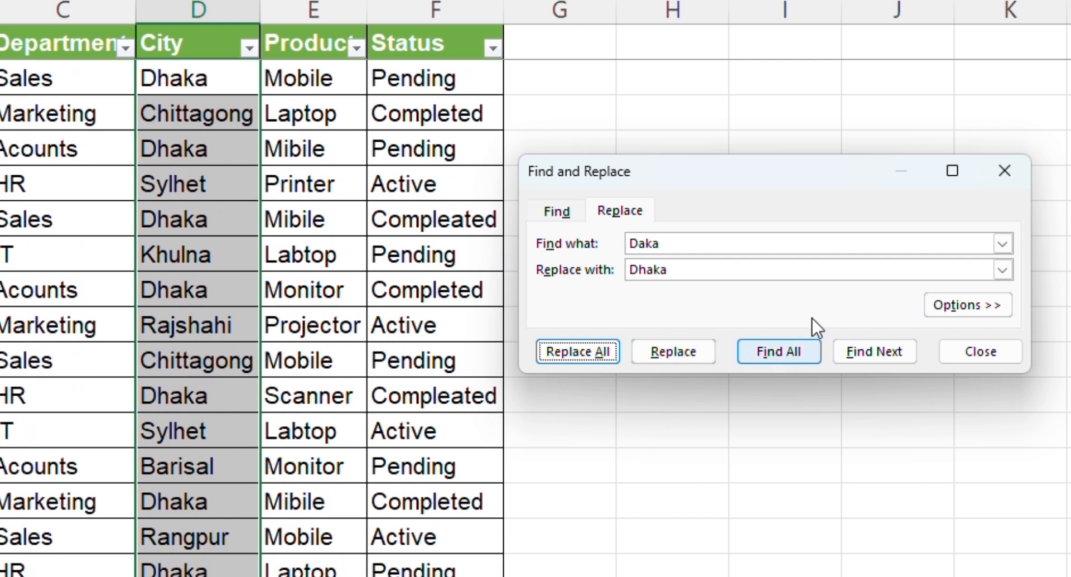
left_click(1005, 172)
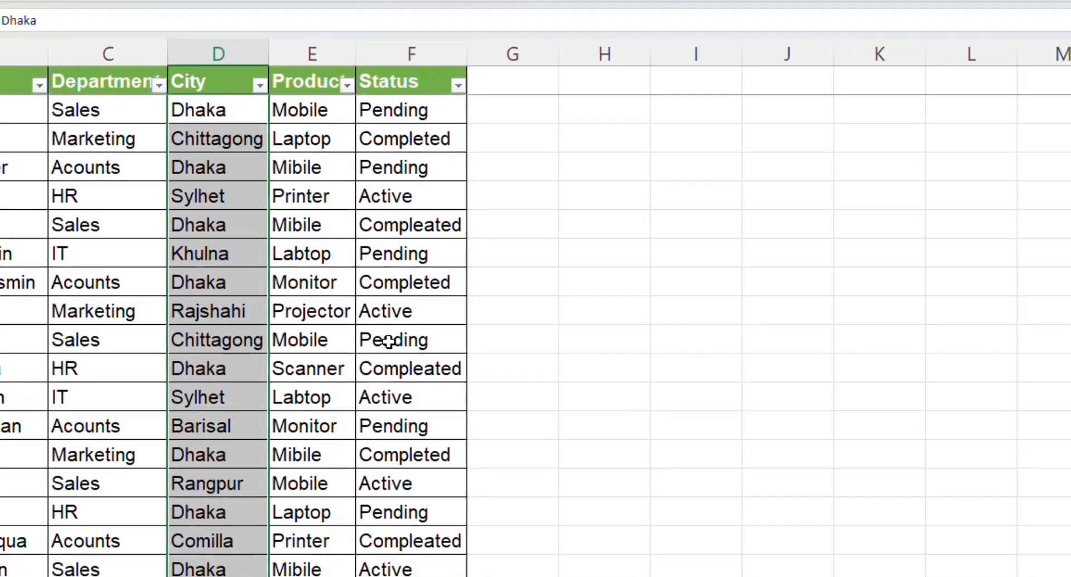